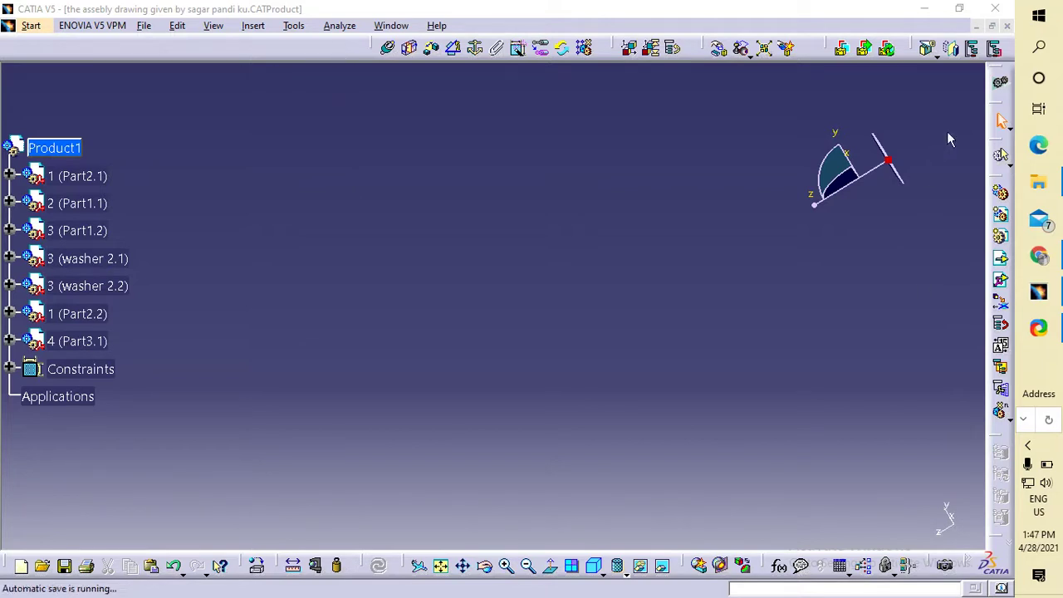
# - Open CATIA's Window menu to rearrange the open document windows
pyautogui.click(391, 25)
# - Cascade the windows, drag the product, part and bolt windows aside, and maximize the template drawing
pyautogui.click(414, 99)
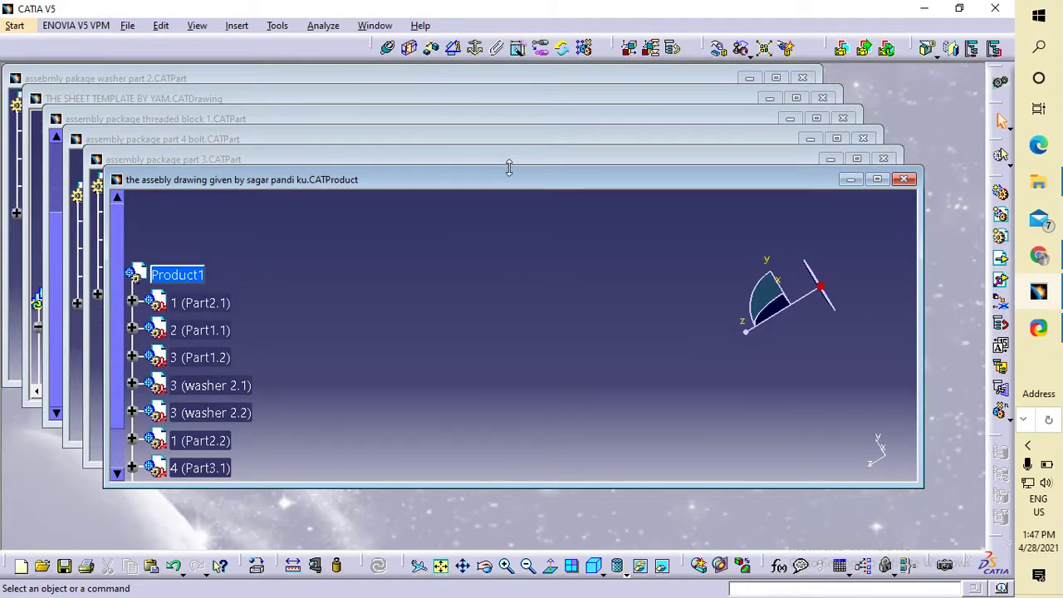
pyautogui.moveTo(509, 178); pyautogui.dragTo(535, 386)
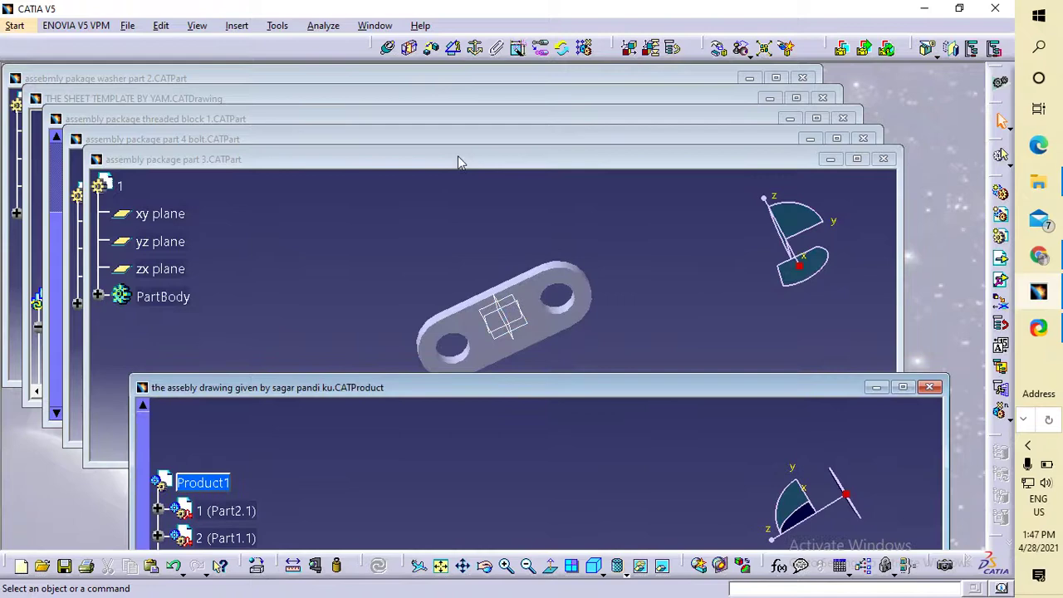
pyautogui.moveTo(458, 162); pyautogui.dragTo(458, 387)
pyautogui.moveTo(458, 139); pyautogui.dragTo(458, 259)
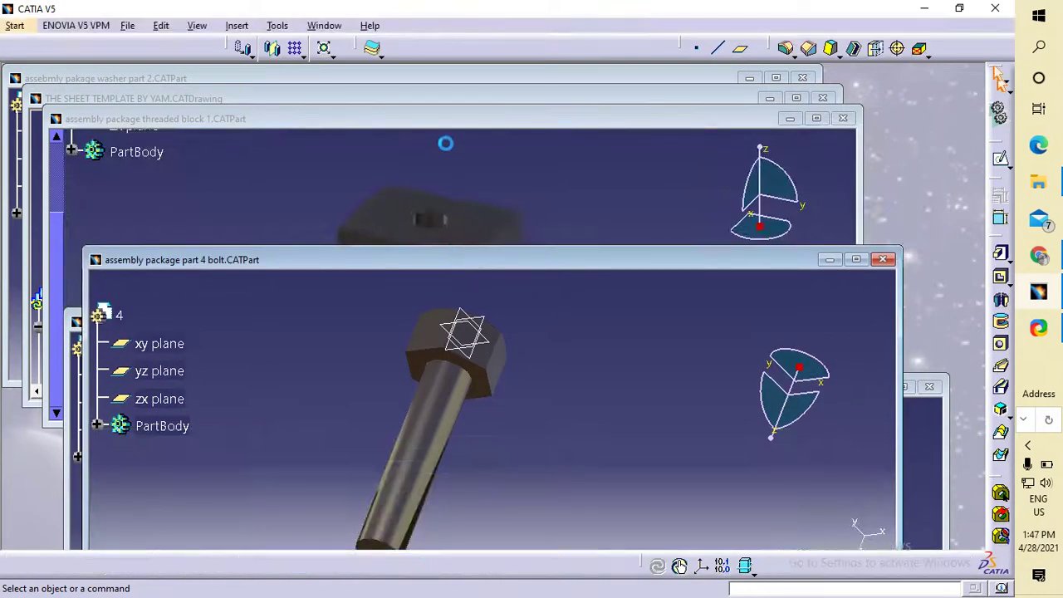
pyautogui.moveTo(448, 119); pyautogui.dragTo(448, 218)
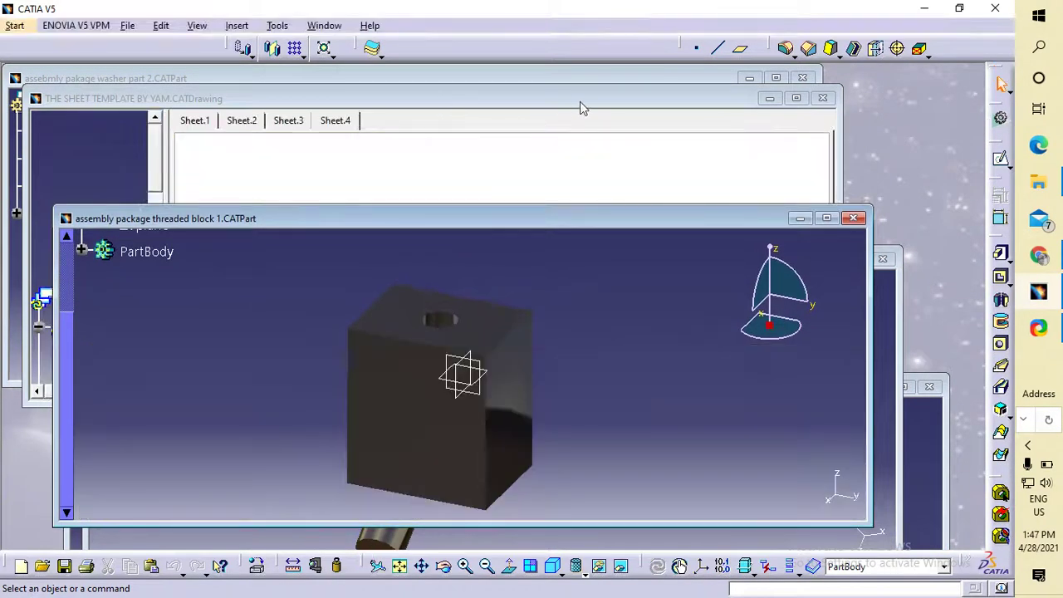
pyautogui.click(795, 98)
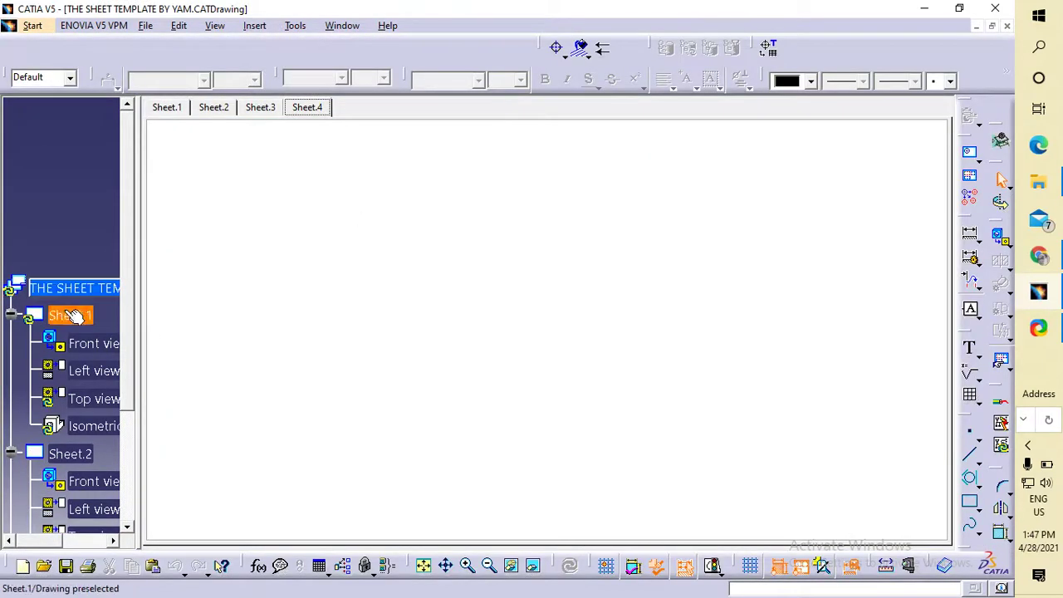
# - Activate Sheet.1 and zoom in on its dimensioned views, bill of materials and title block
pyautogui.doubleClick(73, 315)
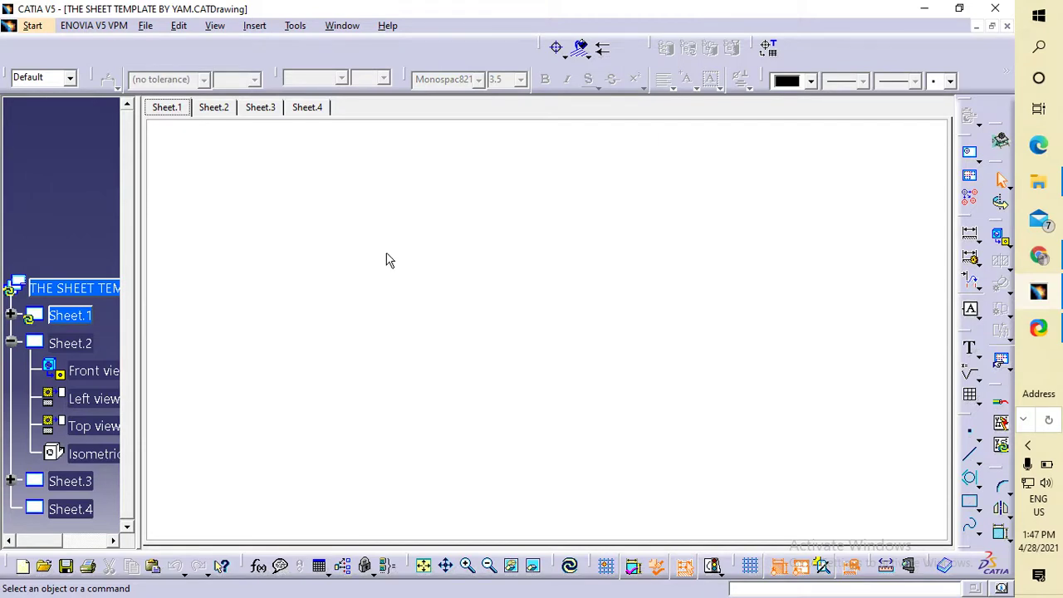
pyautogui.click(77, 320)
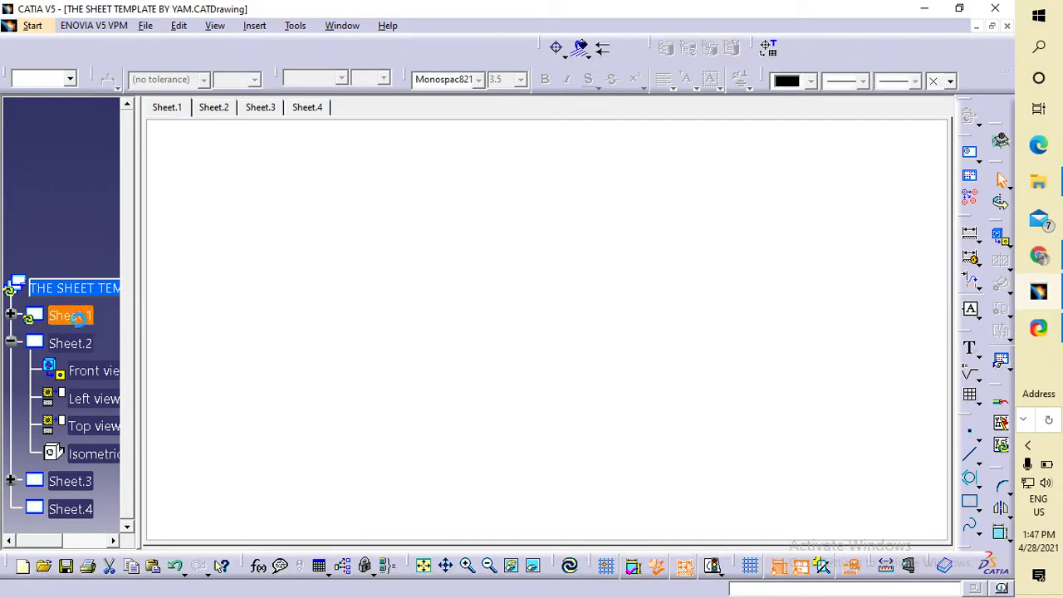
pyautogui.moveTo(423, 320); pyautogui.dragTo(446, 380, button='middle')
pyautogui.moveTo(479, 437)
pyautogui.mouseDown(button='middle')
pyautogui.moveTo(495, 376)
pyautogui.moveTo(519, 415)
pyautogui.mouseUp(button='middle')
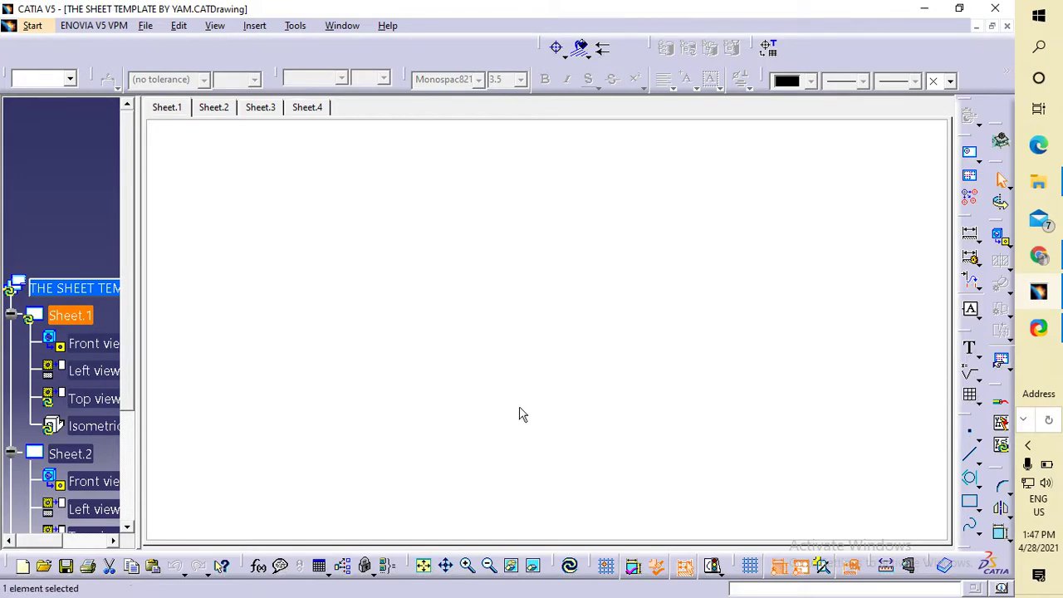
pyautogui.moveTo(763, 245)
pyautogui.mouseDown(button='middle')
pyautogui.moveTo(805, 167)
pyautogui.moveTo(740, 275)
pyautogui.moveTo(734, 259)
pyautogui.moveTo(756, 187)
pyautogui.moveTo(780, 194)
pyautogui.moveTo(856, 131)
pyautogui.mouseUp(button='middle')
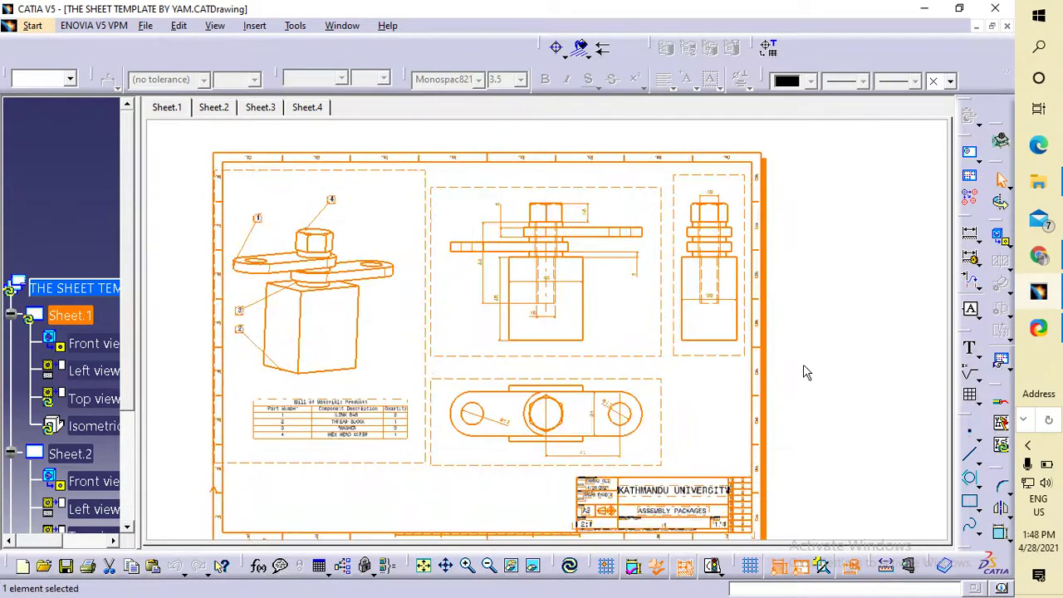
pyautogui.moveTo(806, 370)
pyautogui.mouseDown(button='middle')
pyautogui.moveTo(806, 357)
pyautogui.moveTo(840, 353)
pyautogui.moveTo(882, 328)
pyautogui.moveTo(891, 337)
pyautogui.mouseUp(button='middle')
pyautogui.click(885, 303)
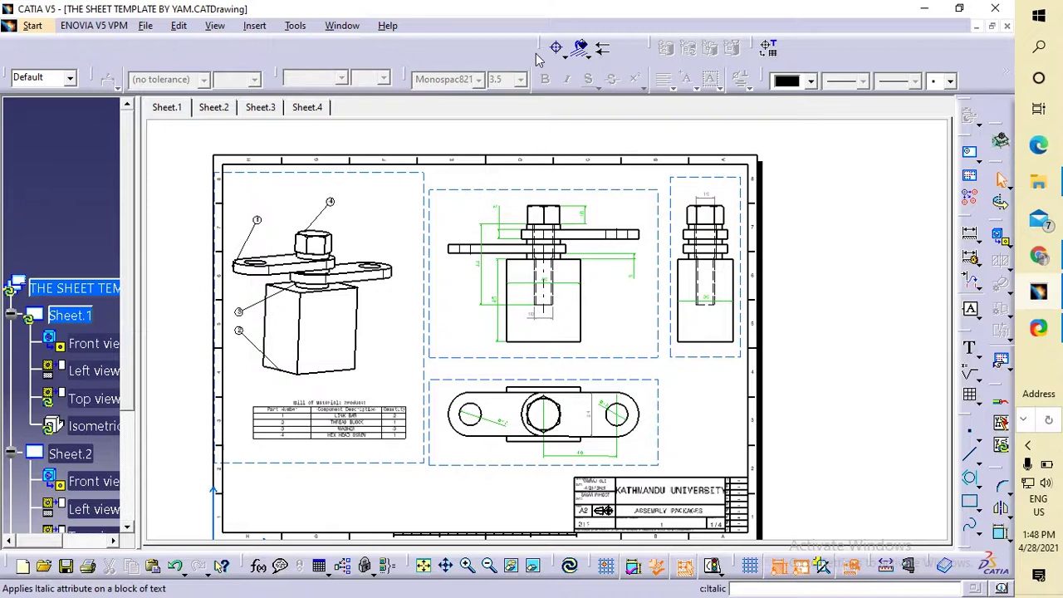
# - Save the drawing as PDF 'ASSEMBLY PACKAGES BY YAM 1' and open the Sheet_1 file from Documents
pyautogui.click(144, 25)
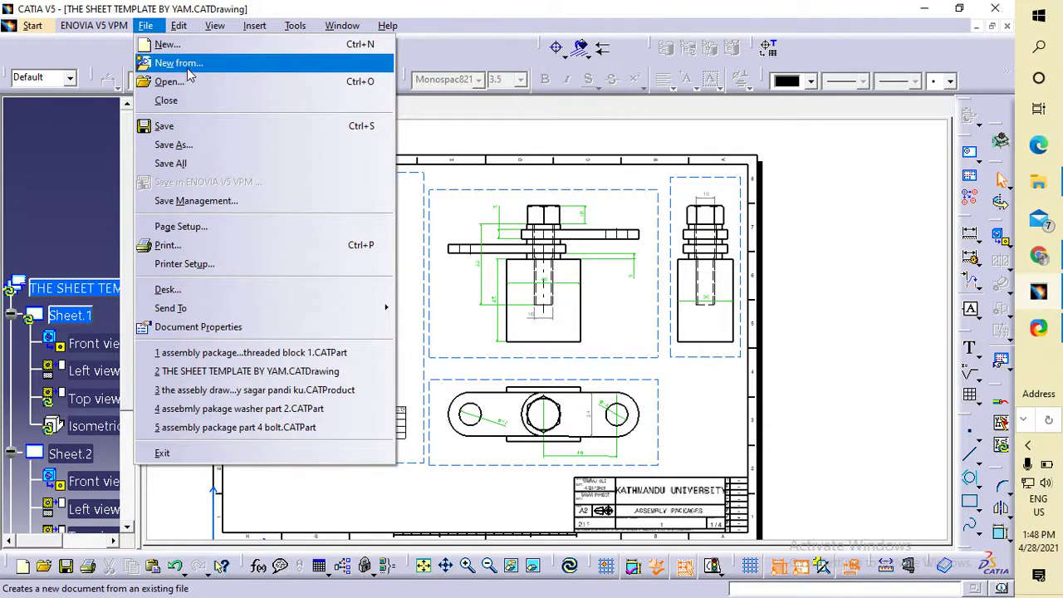
pyautogui.click(175, 145)
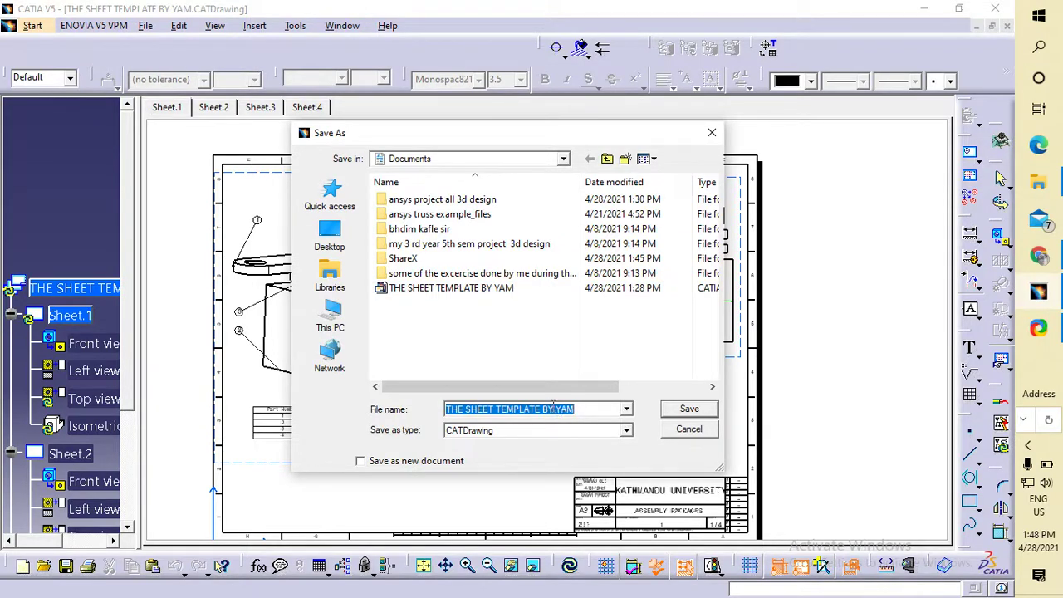
pyautogui.write('ASS')
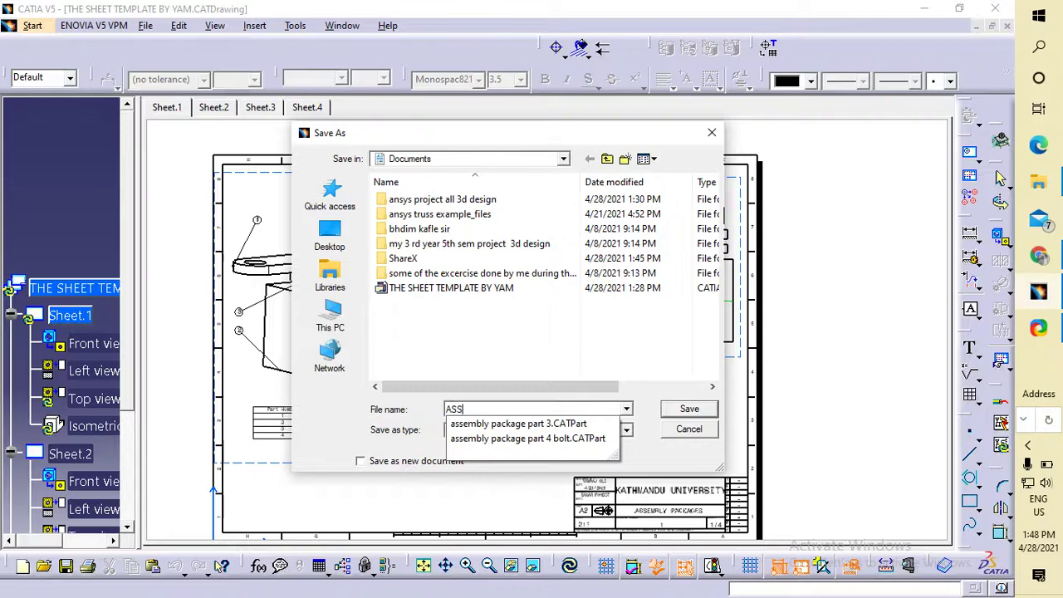
pyautogui.write('EMBLE')
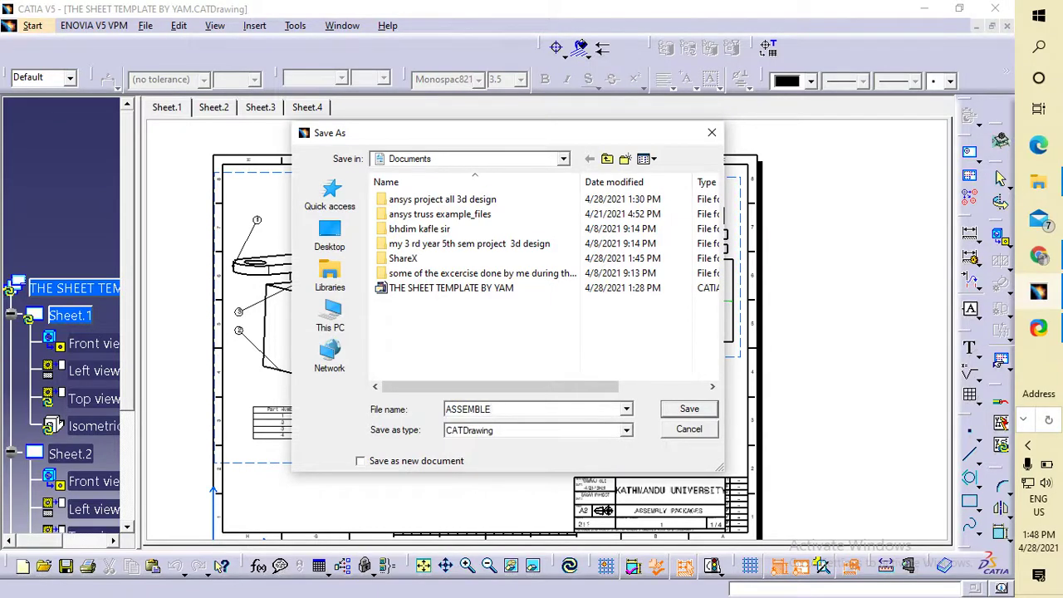
pyautogui.press('BackSpace')
pyautogui.press('BackSpace')
pyautogui.write('L')
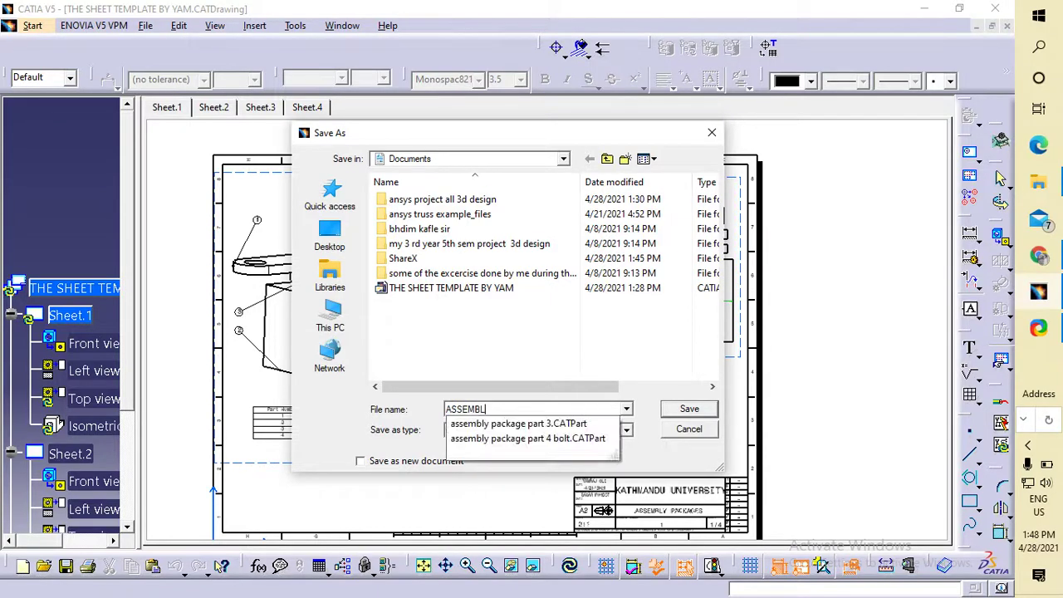
pyautogui.write('Y PACKAGES BYU A')
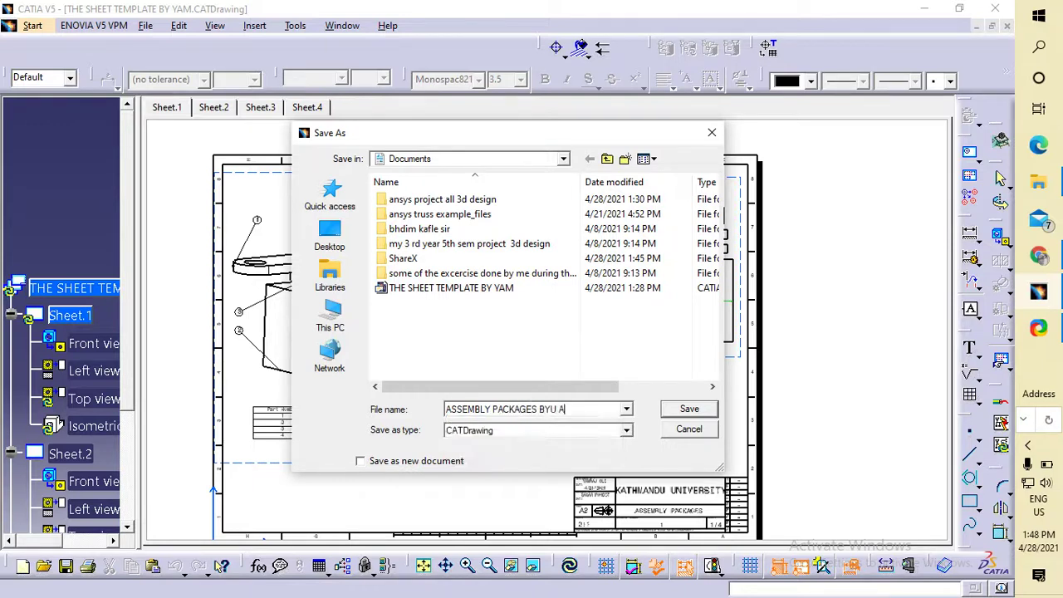
pyautogui.write('Y,M')
pyautogui.write('YAM 1')
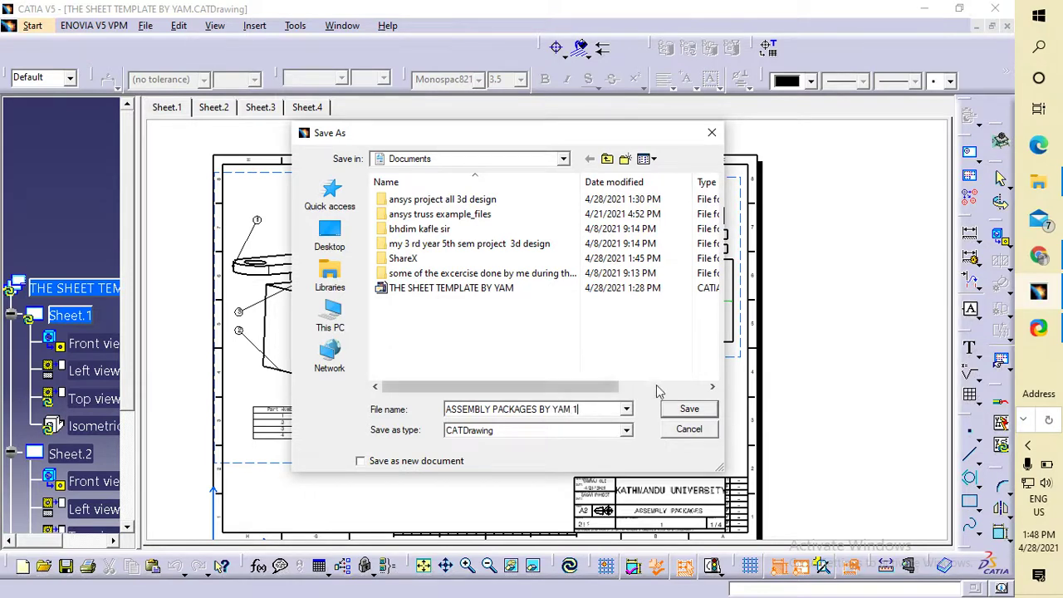
pyautogui.click(528, 432)
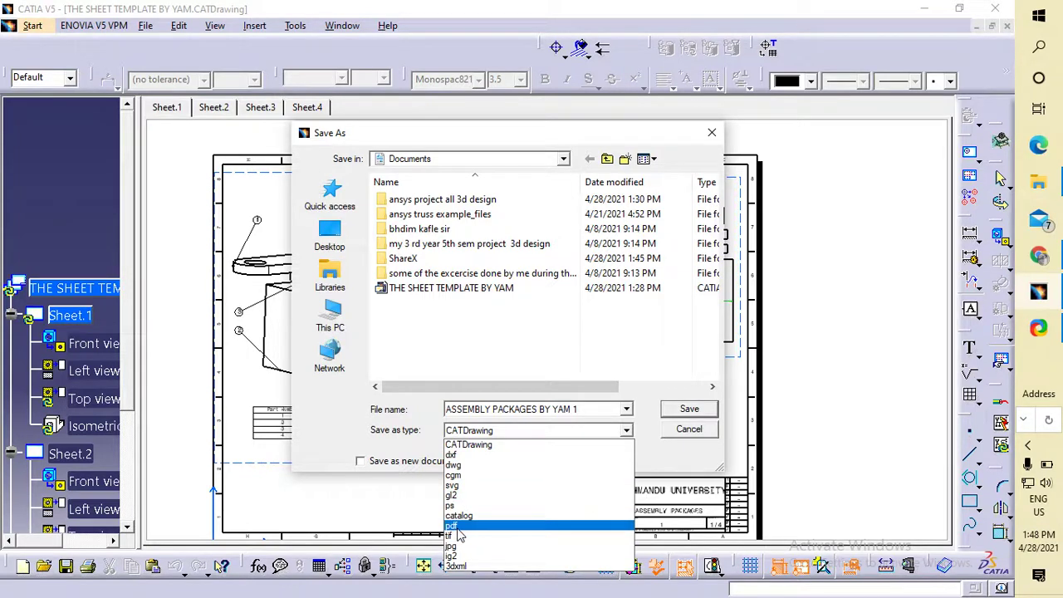
pyautogui.click(456, 526)
pyautogui.click(689, 407)
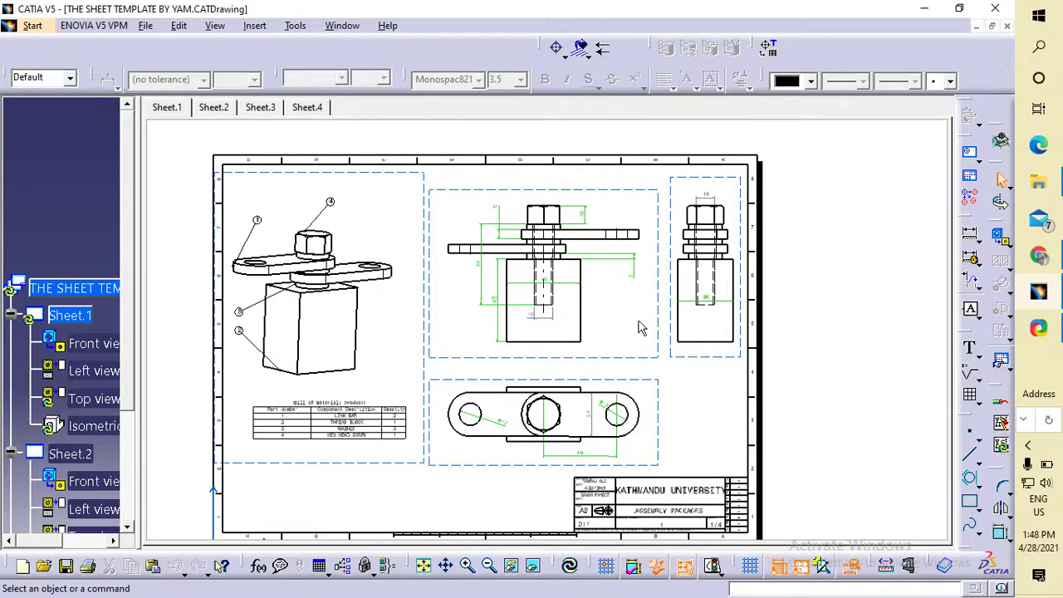
pyautogui.click(1049, 184)
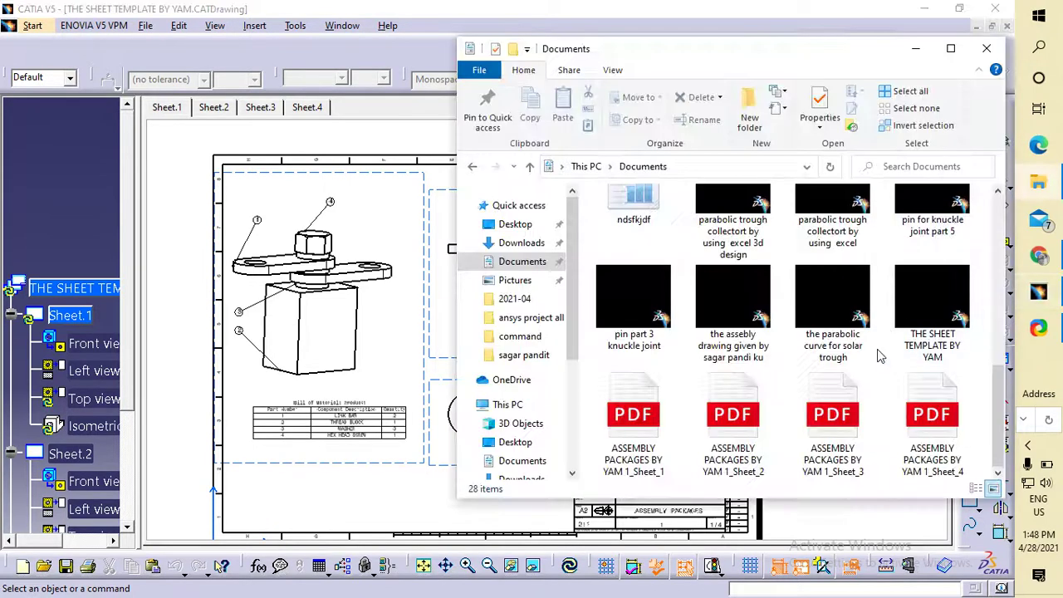
pyautogui.doubleClick(634, 440)
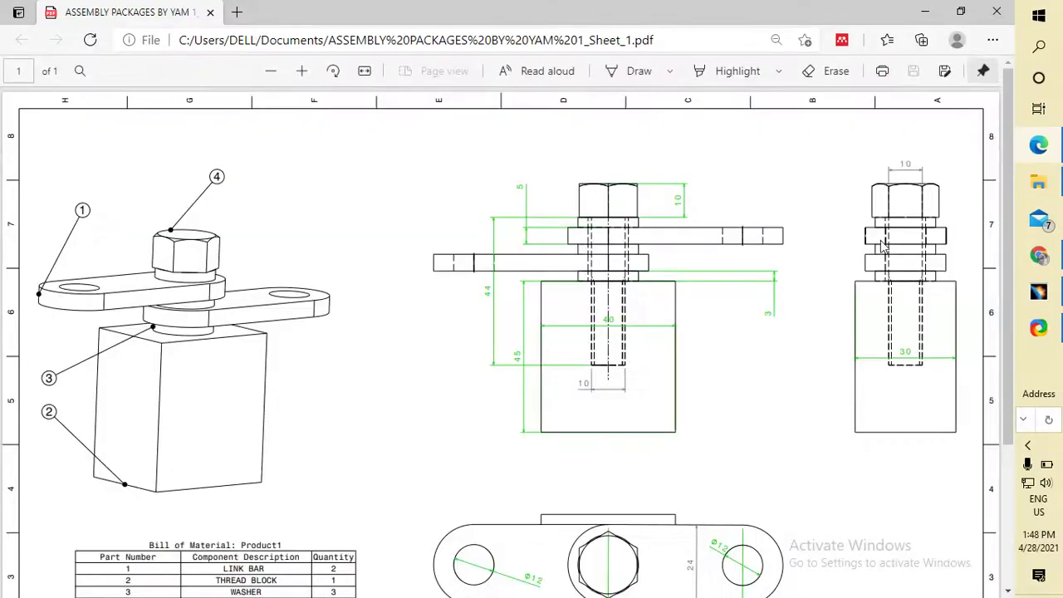
pyautogui.scroll(-3, 760, 242)
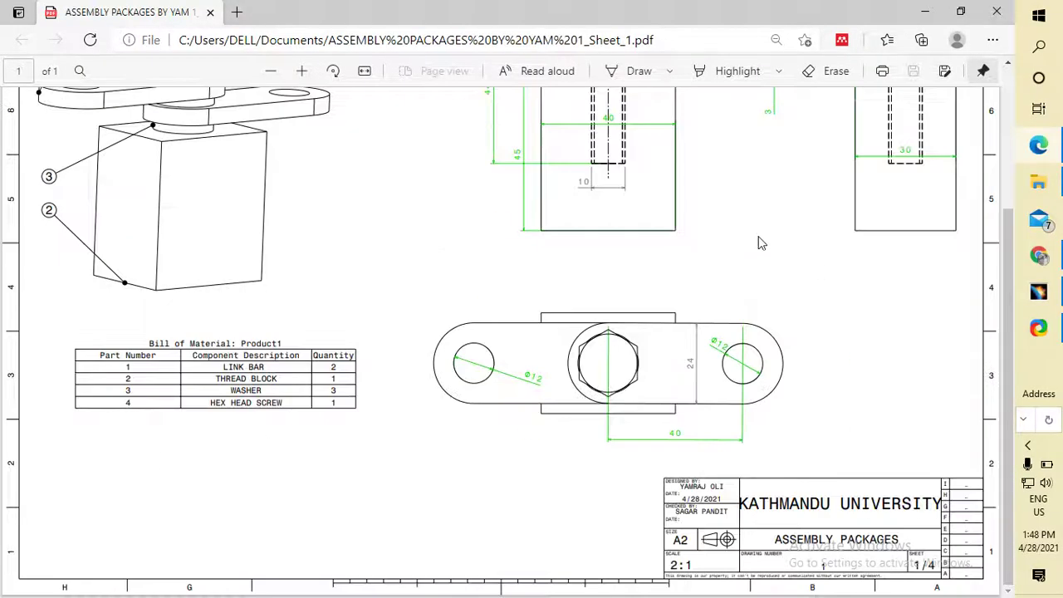
pyautogui.click(997, 11)
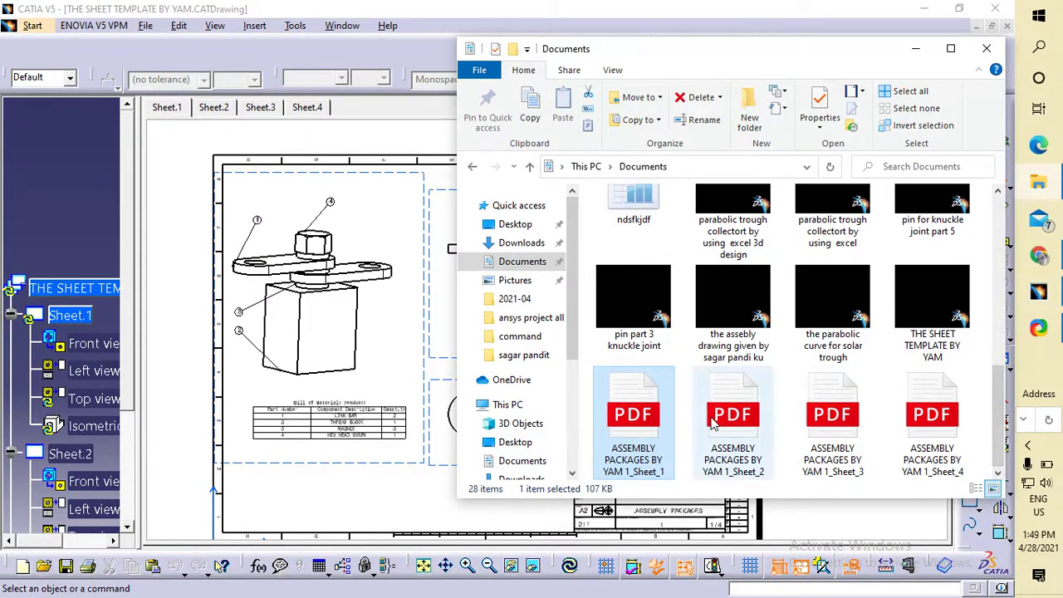
# - Minimize the Documents folder, cascade CATIA's windows and bring the washer part forward
pyautogui.click(915, 48)
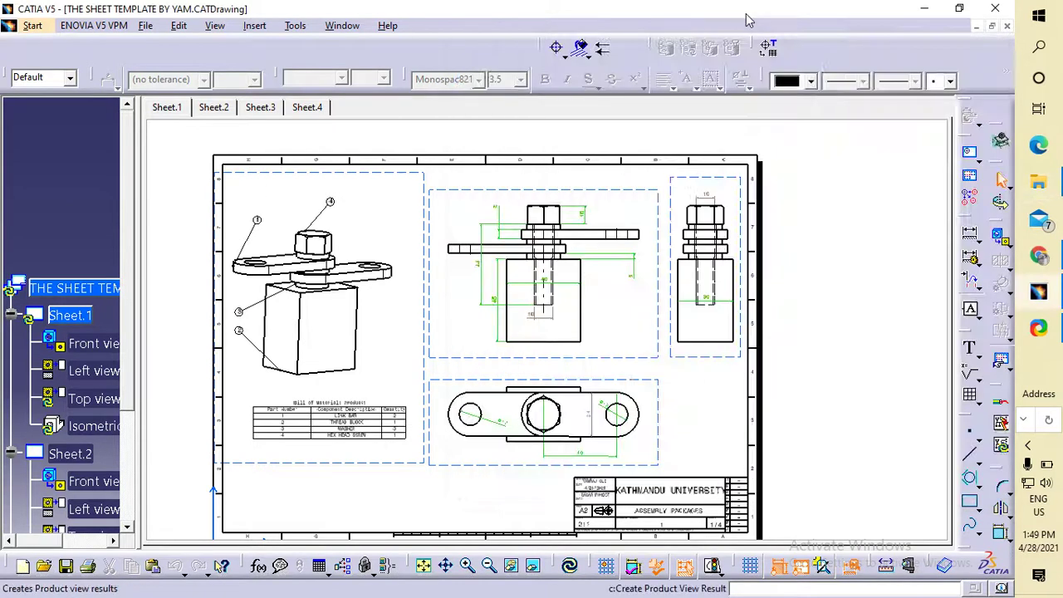
pyautogui.click(337, 25)
pyautogui.click(370, 101)
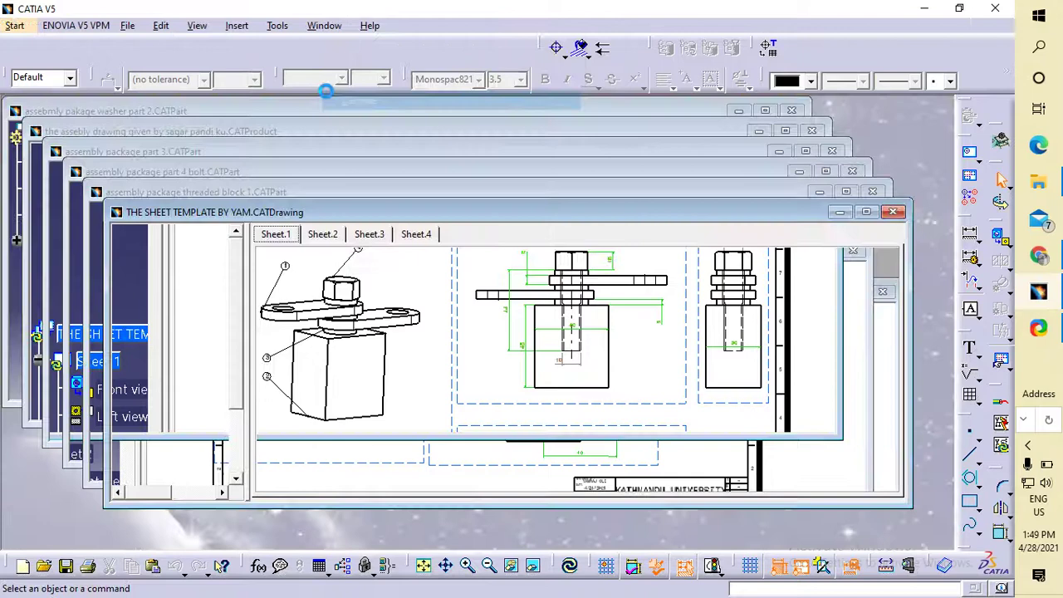
pyautogui.click(675, 110)
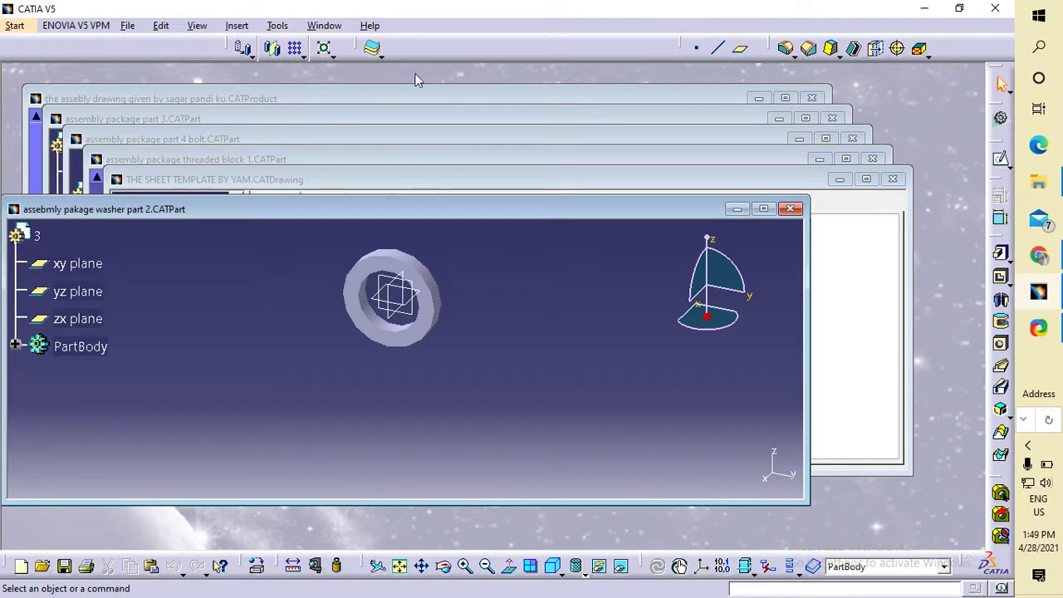
# - In Options > Compatibility > Graphics Formats, tick single vectorial file for multisheet and current sheet first
pyautogui.click(277, 27)
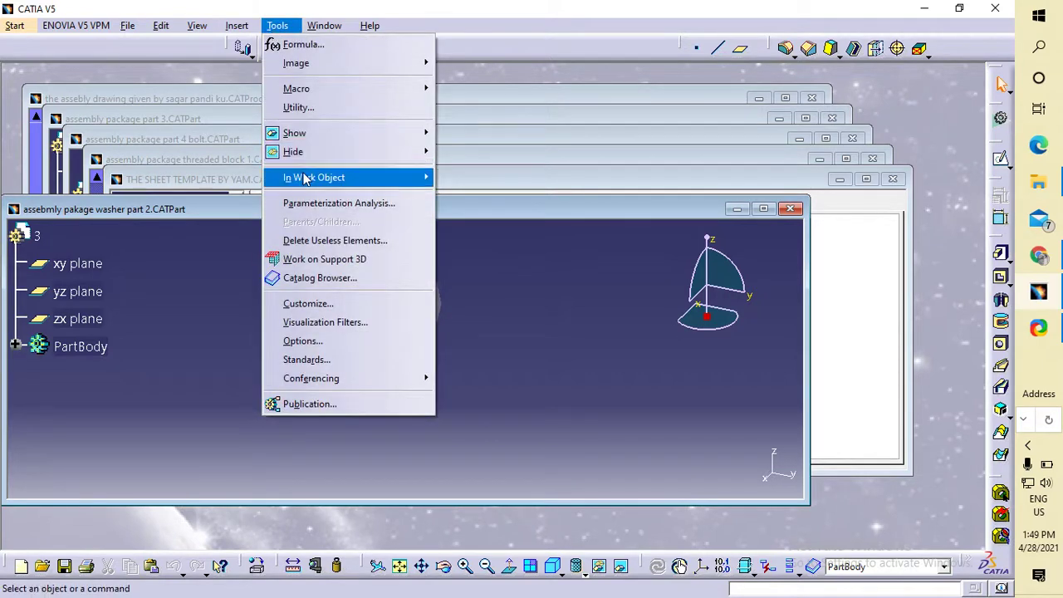
pyautogui.click(302, 340)
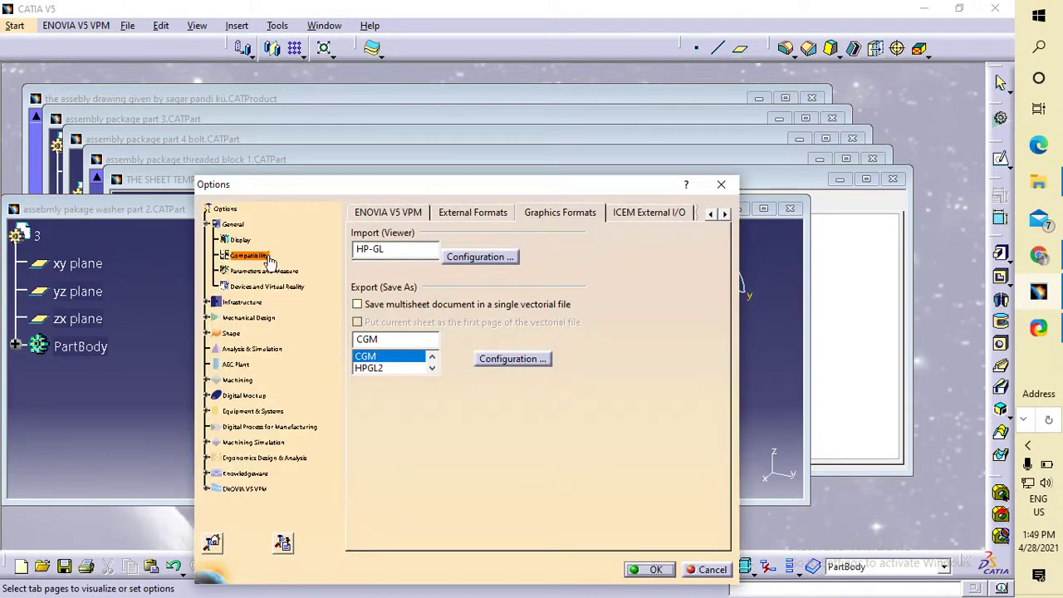
pyautogui.click(233, 224)
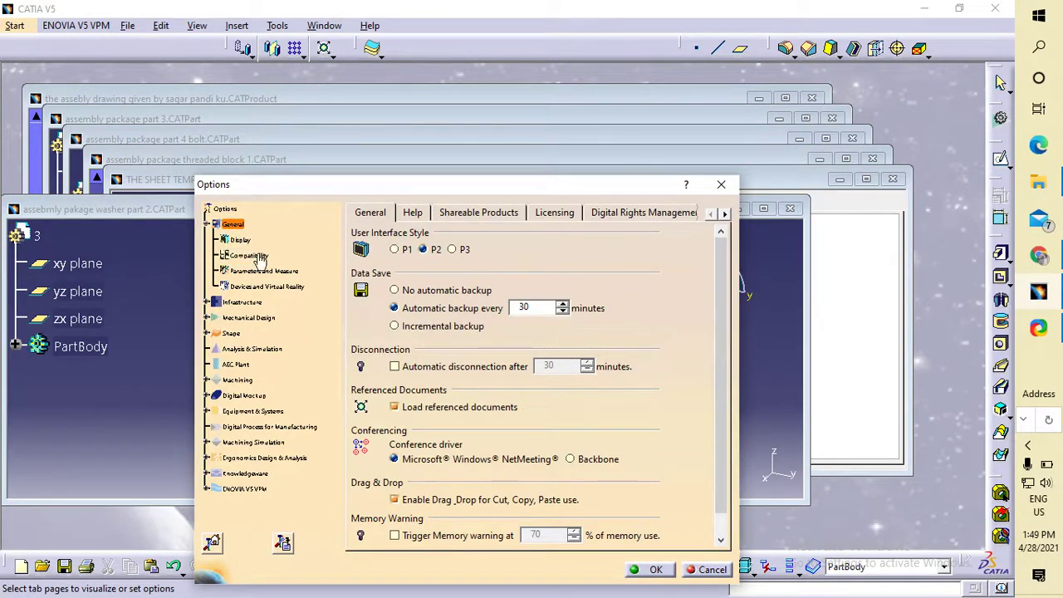
pyautogui.click(246, 256)
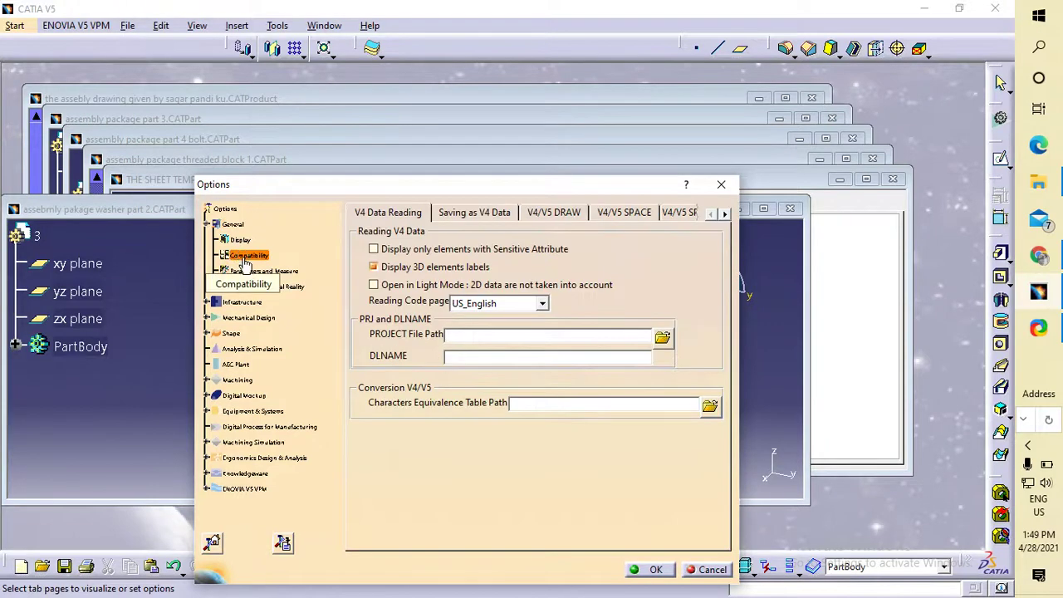
pyautogui.click(725, 214)
pyautogui.click(725, 214)
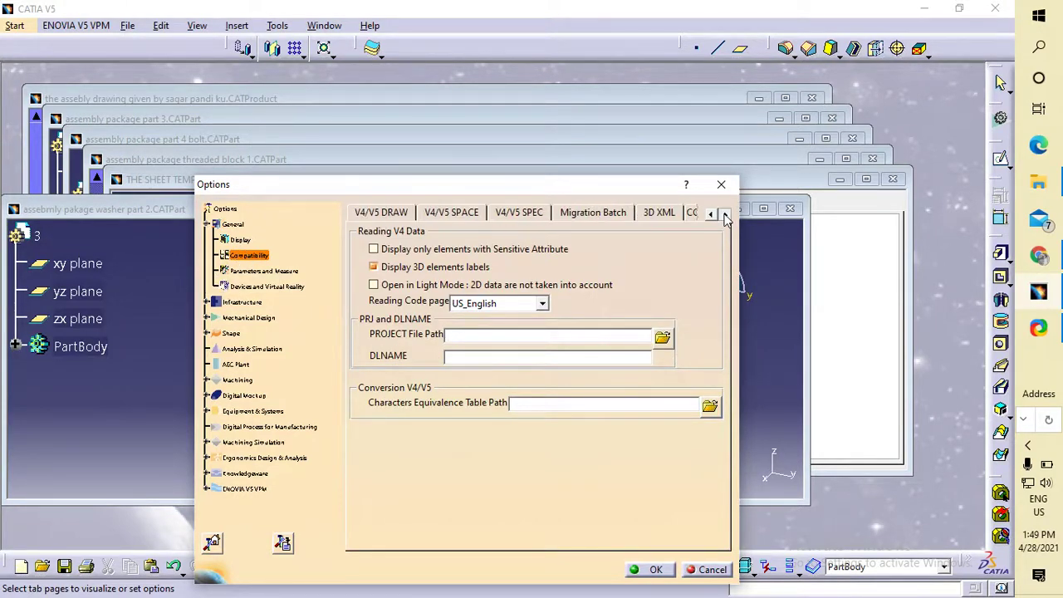
pyautogui.click(725, 215)
pyautogui.click(725, 215)
pyautogui.click(725, 215)
pyautogui.click(725, 214)
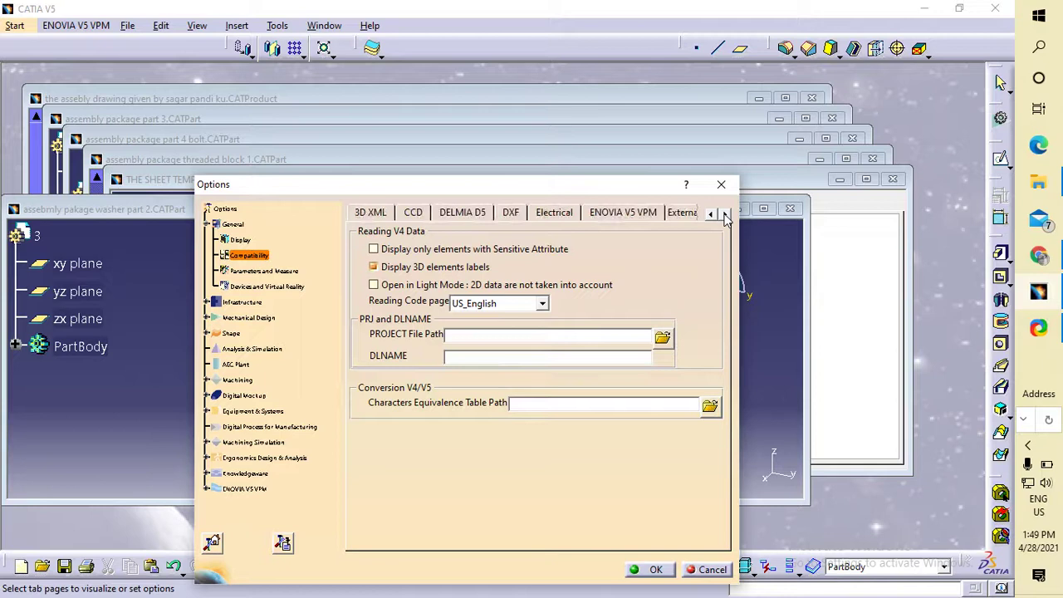
pyautogui.click(725, 215)
pyautogui.click(725, 215)
pyautogui.click(725, 215)
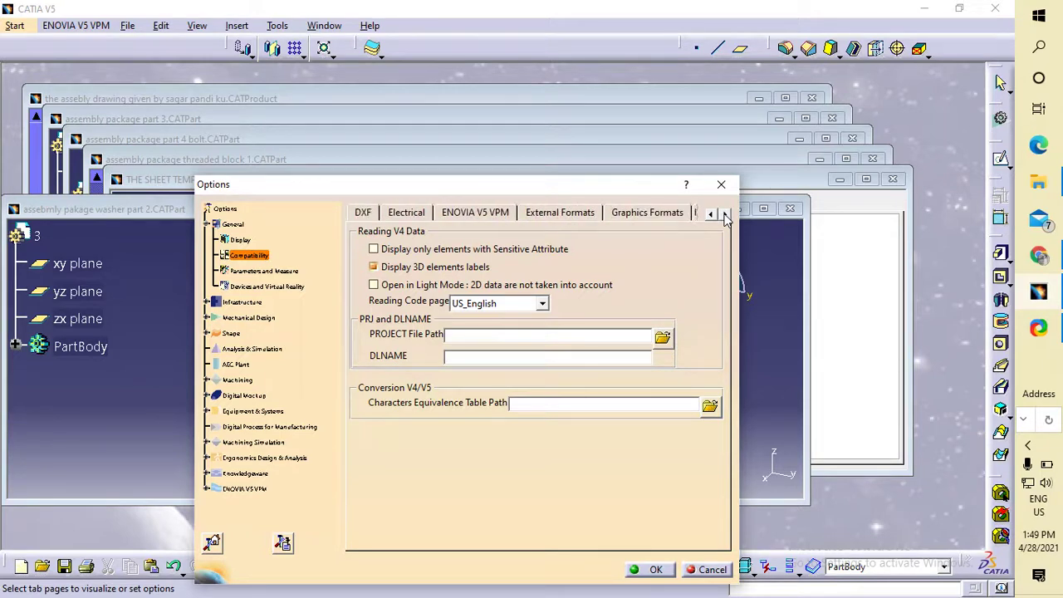
pyautogui.click(624, 213)
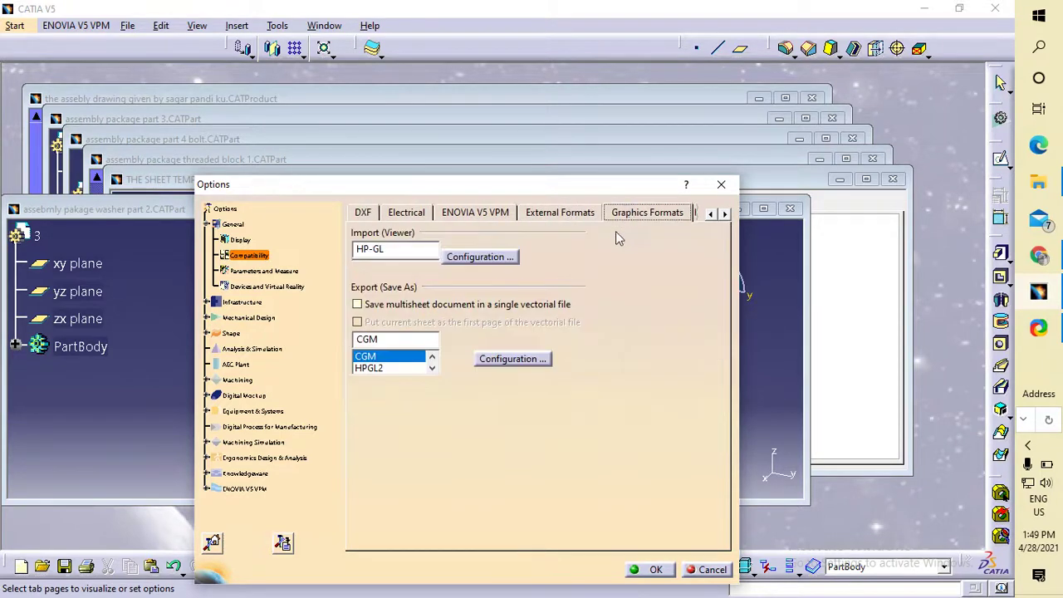
pyautogui.click(399, 307)
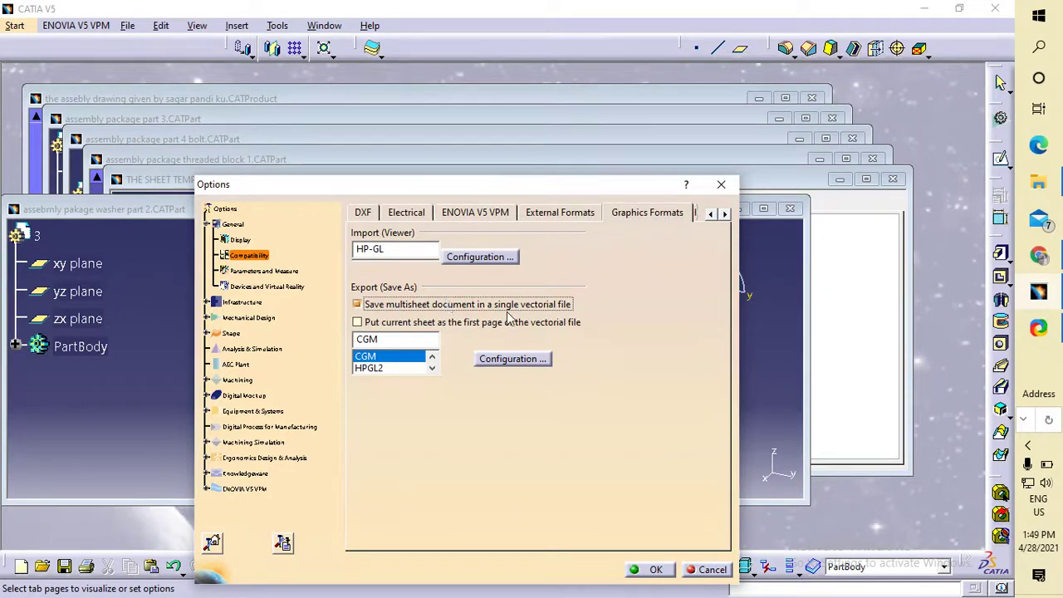
pyautogui.click(358, 323)
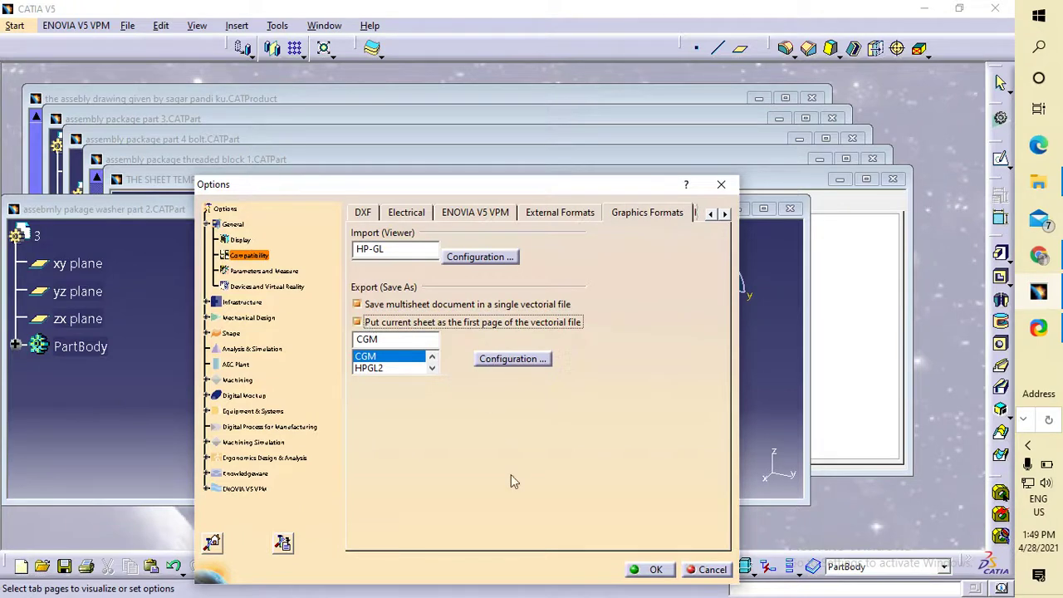
# - Confirm the options and bring the sheet template drawing forward, maximized
pyautogui.click(656, 570)
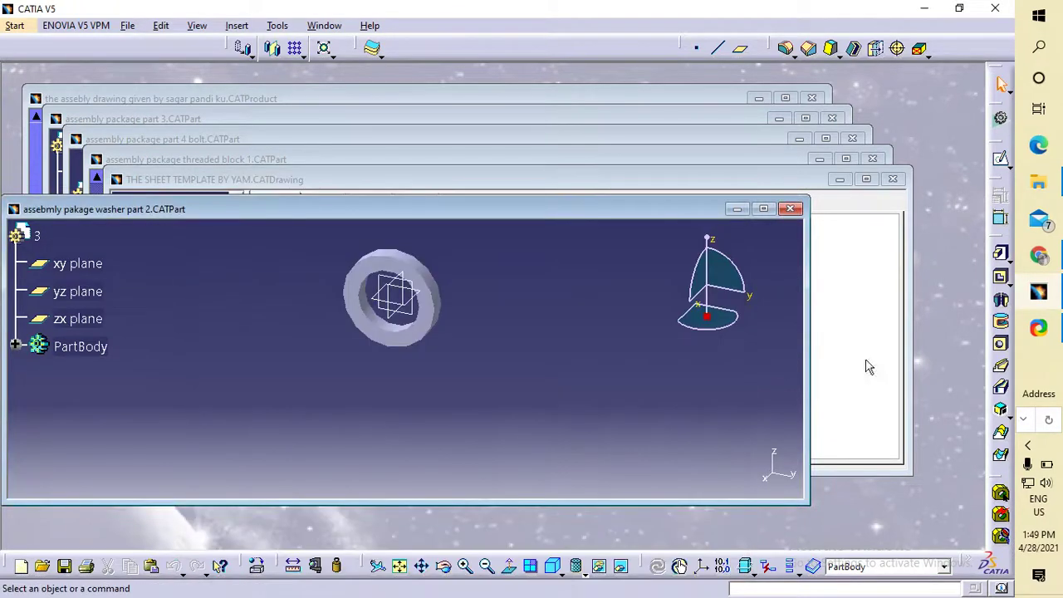
pyautogui.click(790, 215)
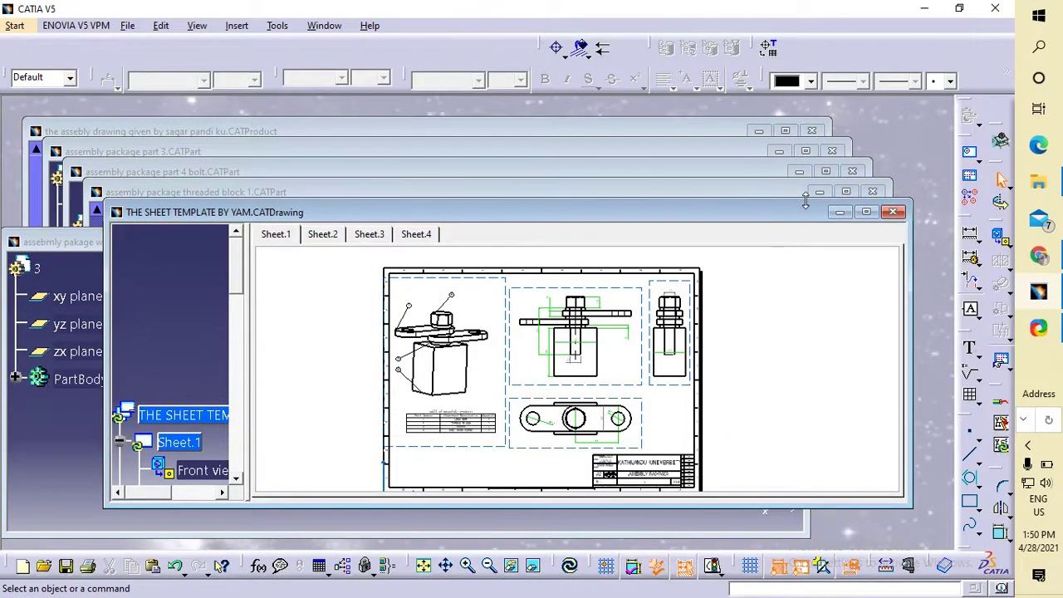
pyautogui.click(866, 211)
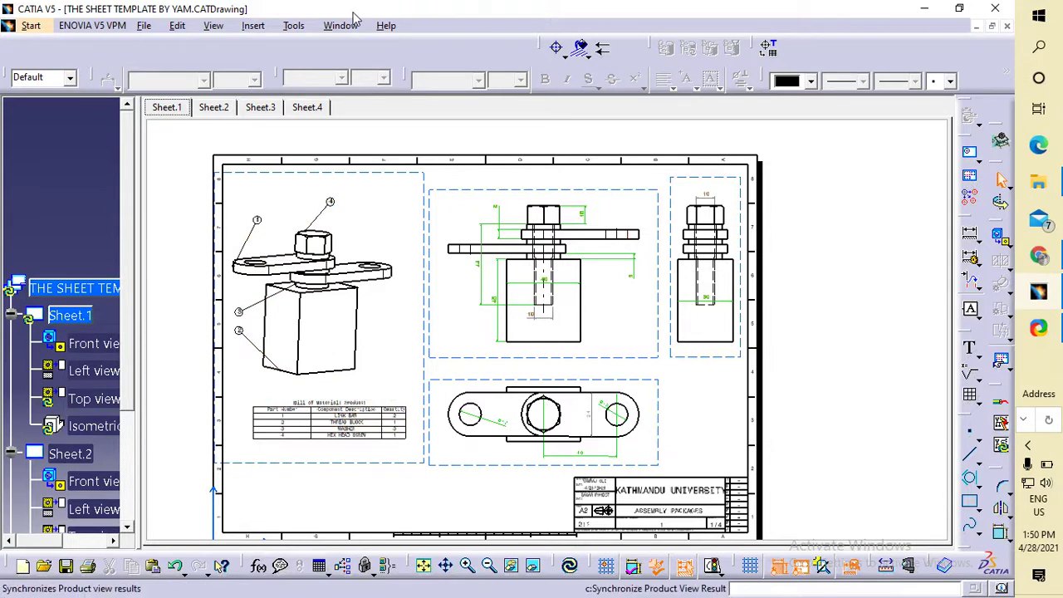
# - Save the drawing as a PDF named 'YAM ASSEMBLY PAKAGES 2'
pyautogui.click(145, 25)
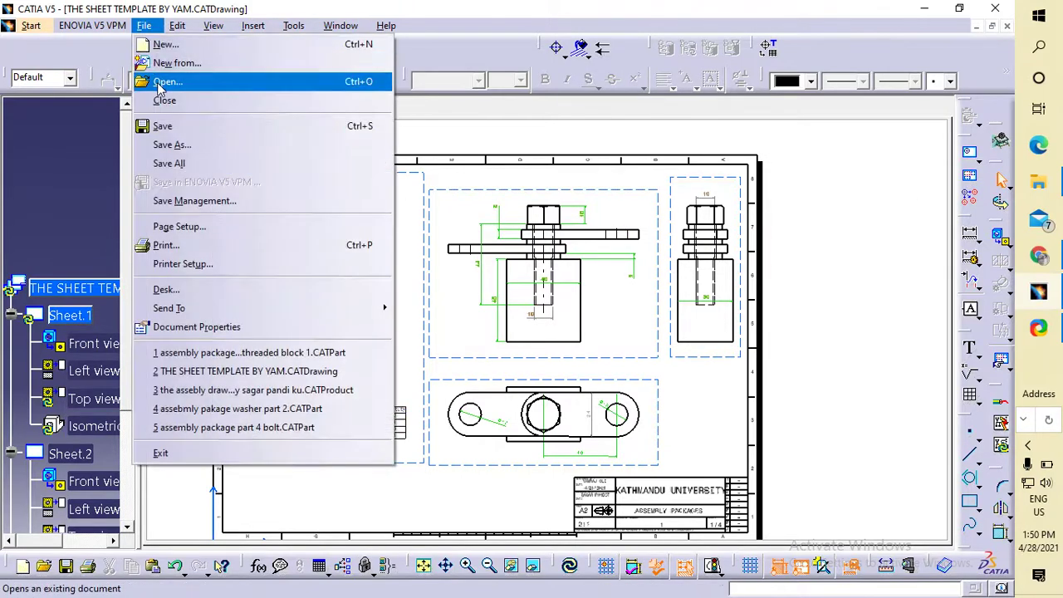
pyautogui.click(173, 147)
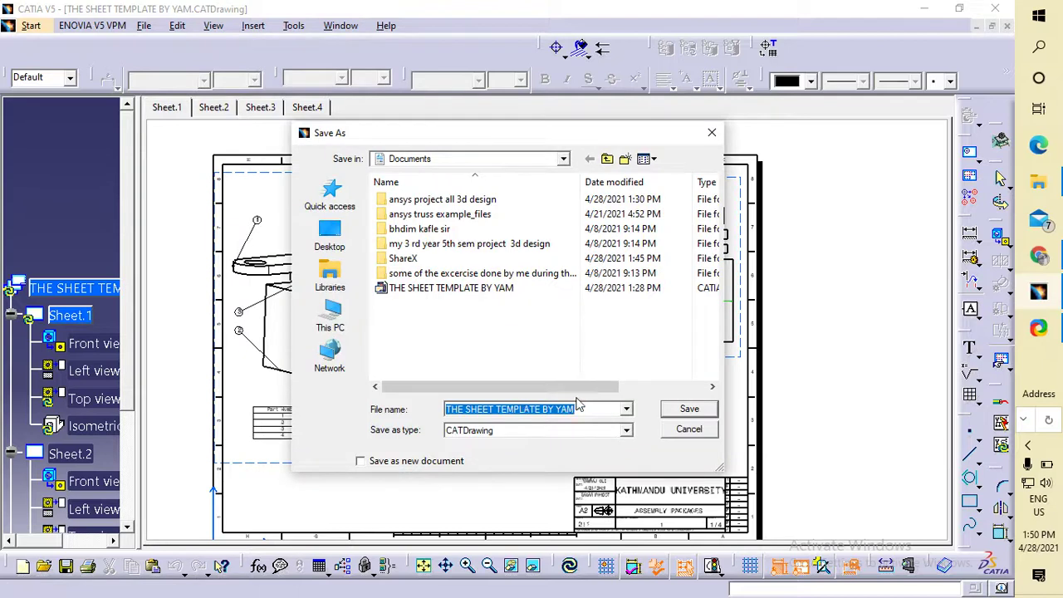
pyautogui.moveTo(575, 408); pyautogui.dragTo(418, 398)
pyautogui.write('YAM ASSEMBLY')
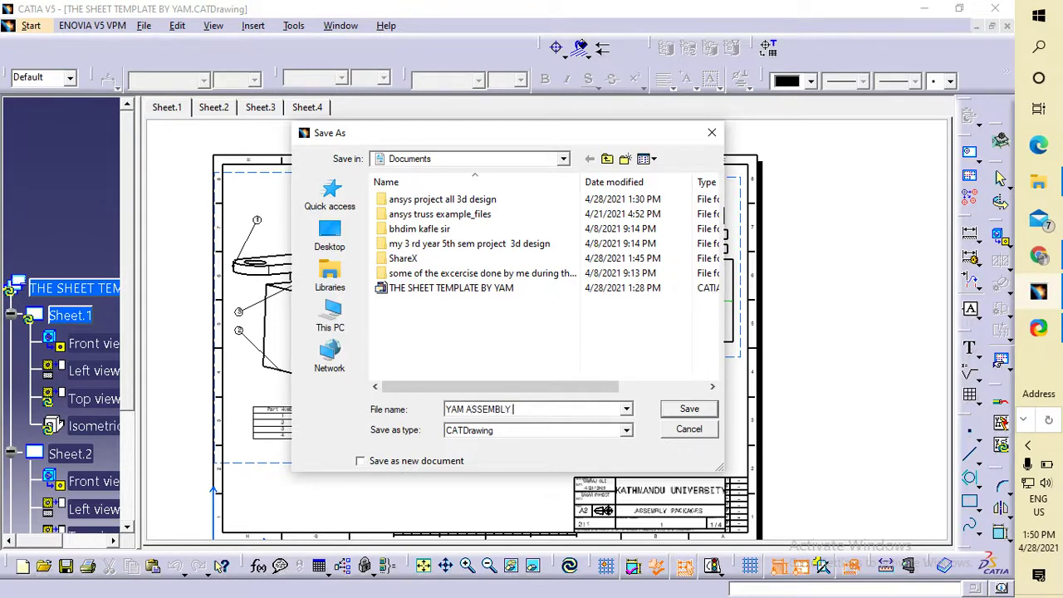
pyautogui.write(' PAKAGES 2')
pyautogui.click(477, 441)
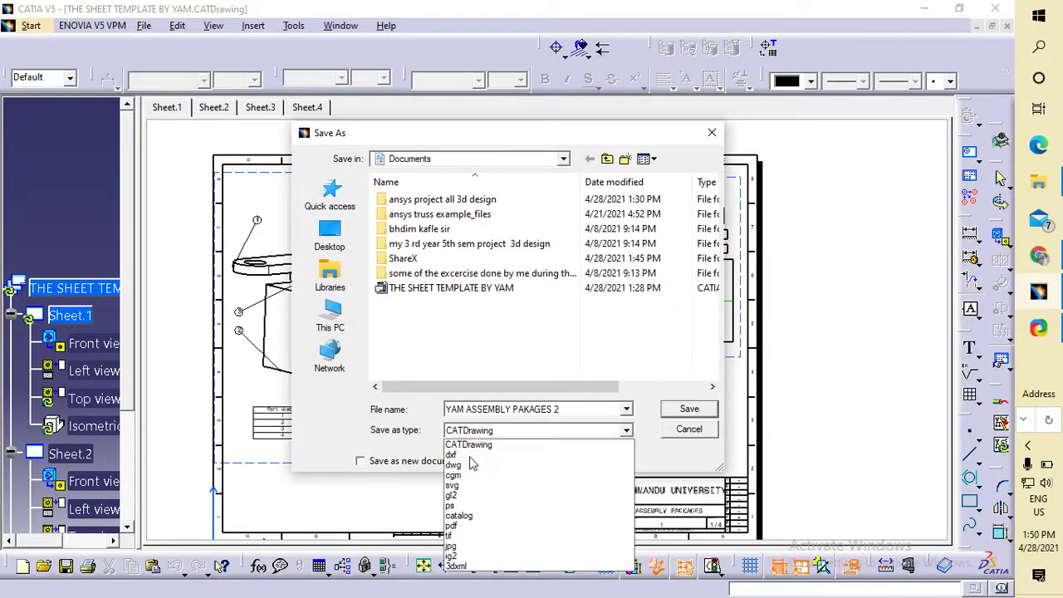
pyautogui.click(456, 526)
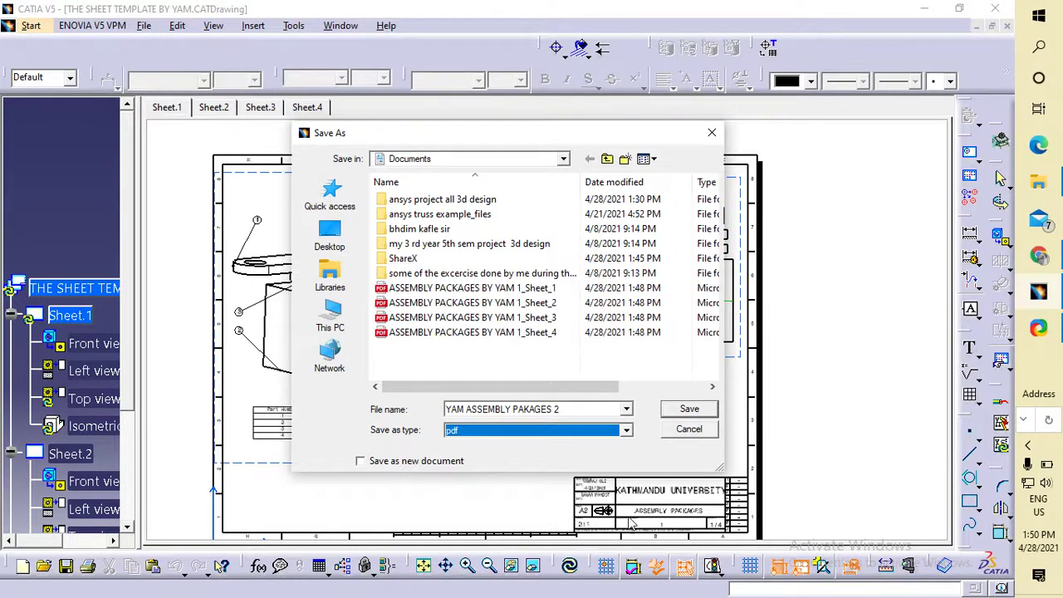
pyautogui.click(690, 409)
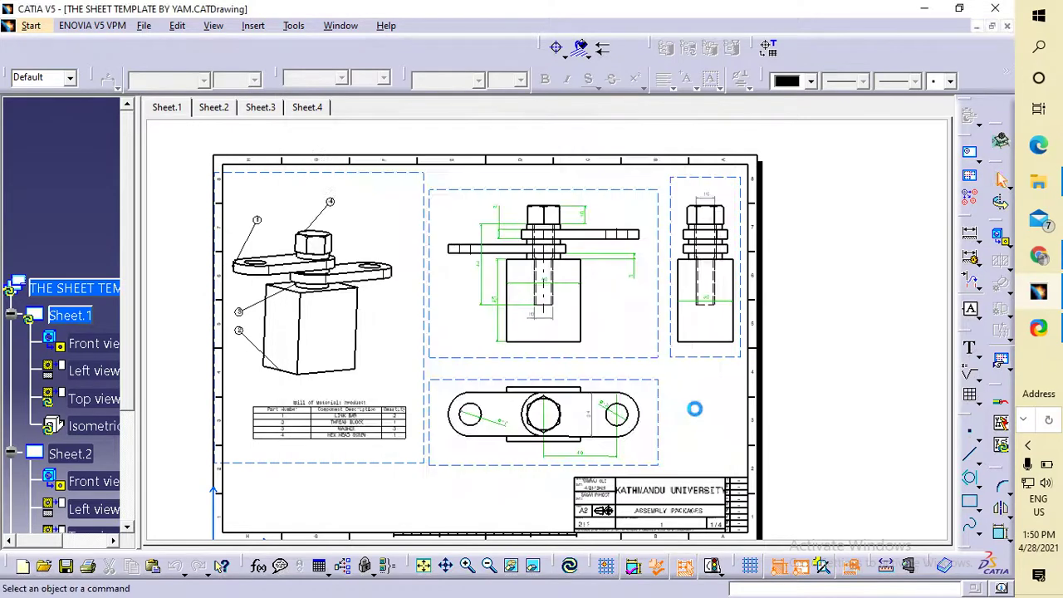
# - Open YAM ASSEMBLY PAKAGES 2.pdf from the Documents folder in Edge
pyautogui.click(1038, 181)
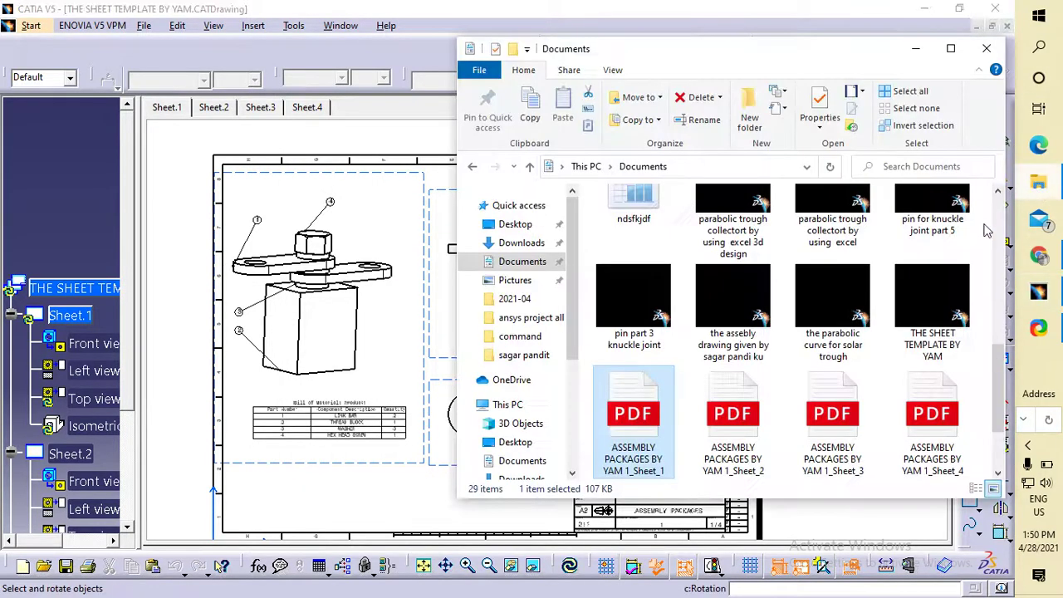
pyautogui.scroll(-2, 792, 363)
pyautogui.click(621, 446)
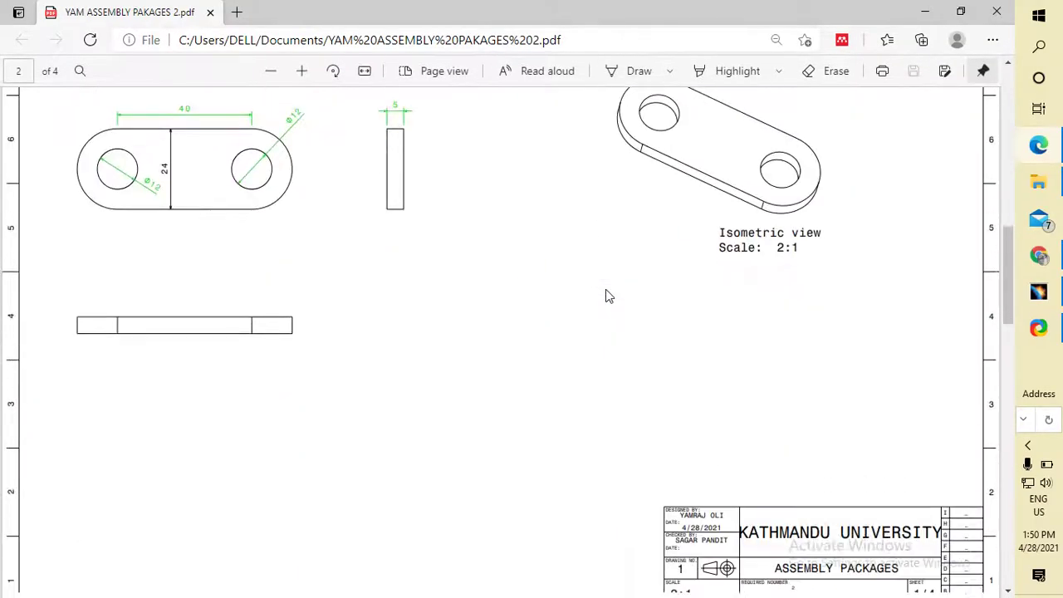
# - Scroll through all four pages of the combined PDF to check every sheet
pyautogui.scroll(-5, 607, 296)
pyautogui.scroll(2, 607, 296)
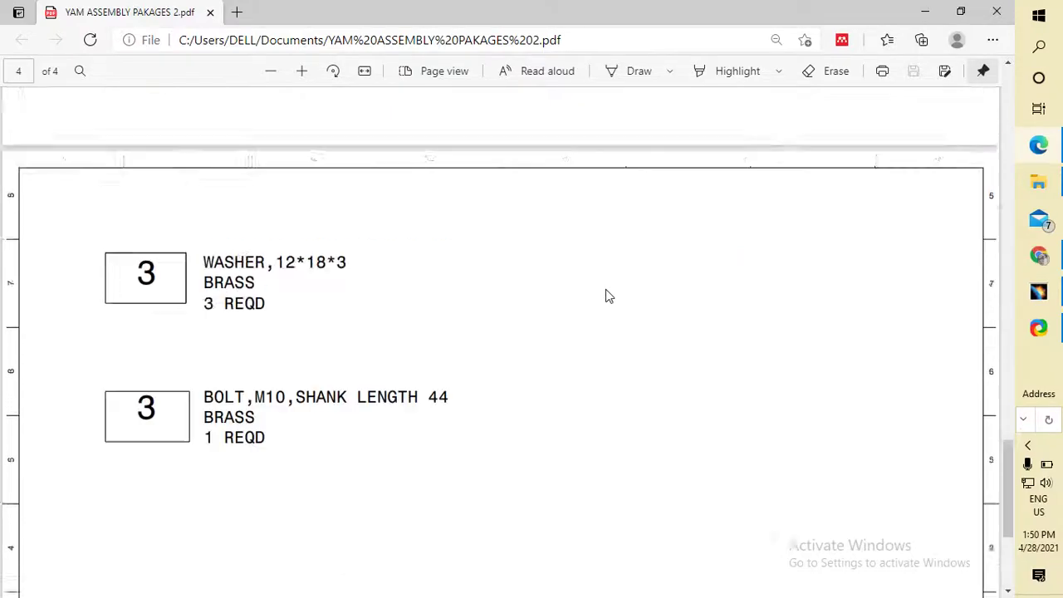
pyautogui.scroll(-2, 607, 296)
pyautogui.scroll(20, 606, 289)
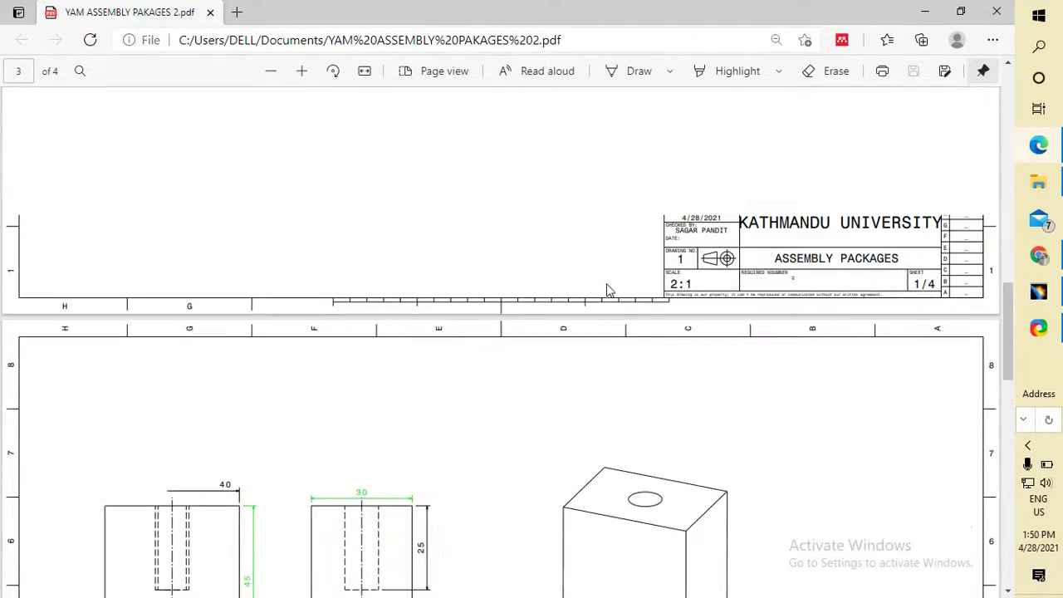
pyautogui.scroll(1, 608, 289)
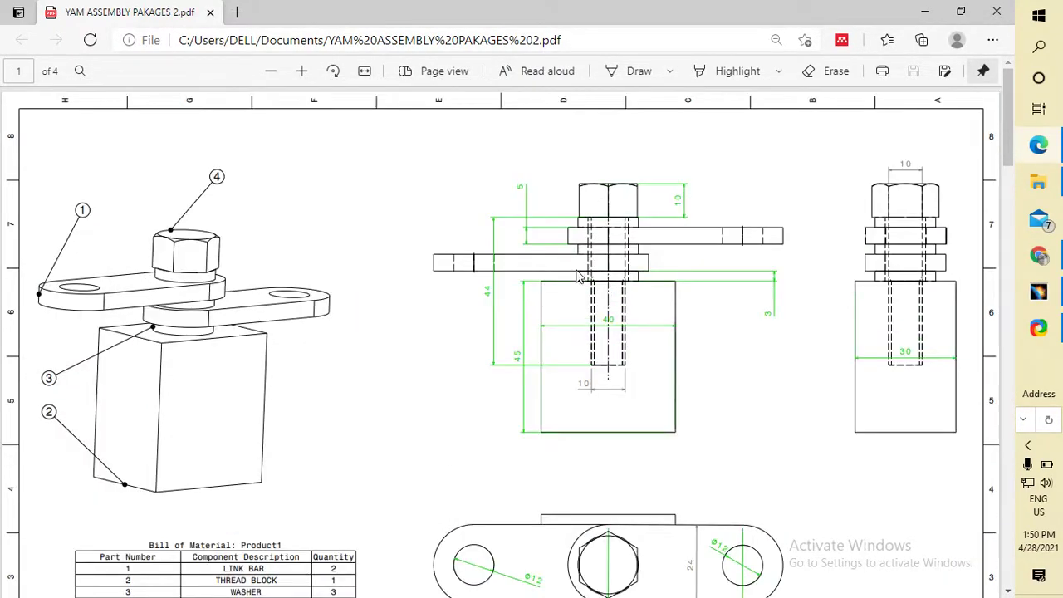
pyautogui.scroll(-16, 758, 263)
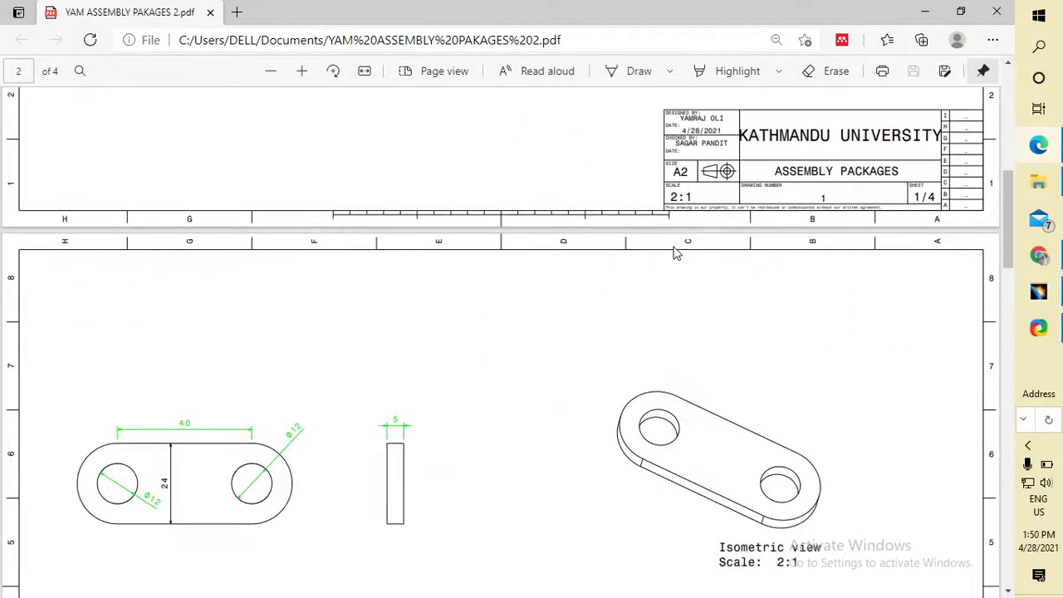
pyautogui.scroll(-10, 668, 264)
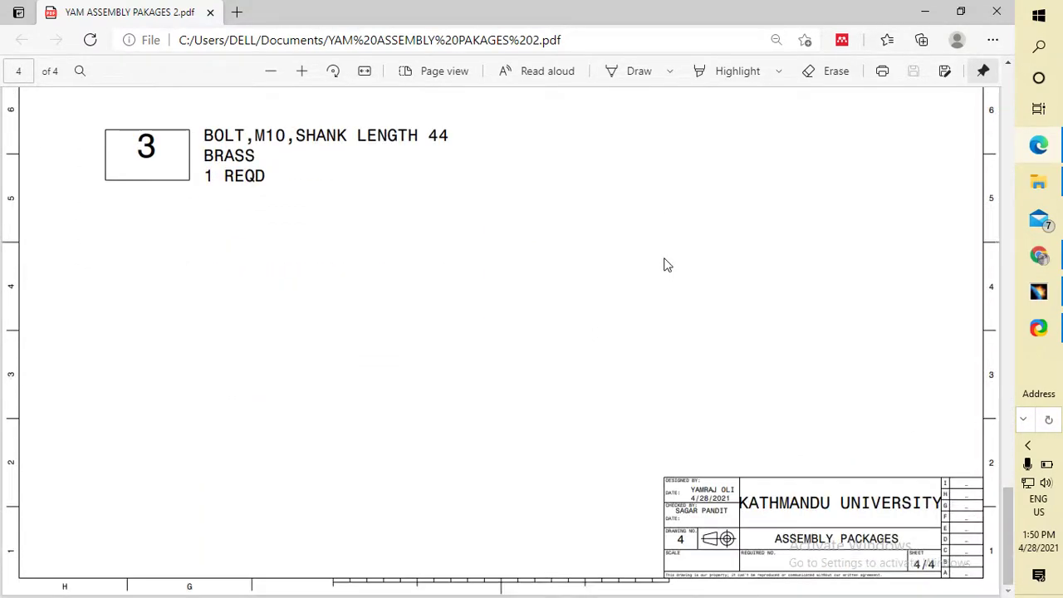
pyautogui.scroll(20, 674, 264)
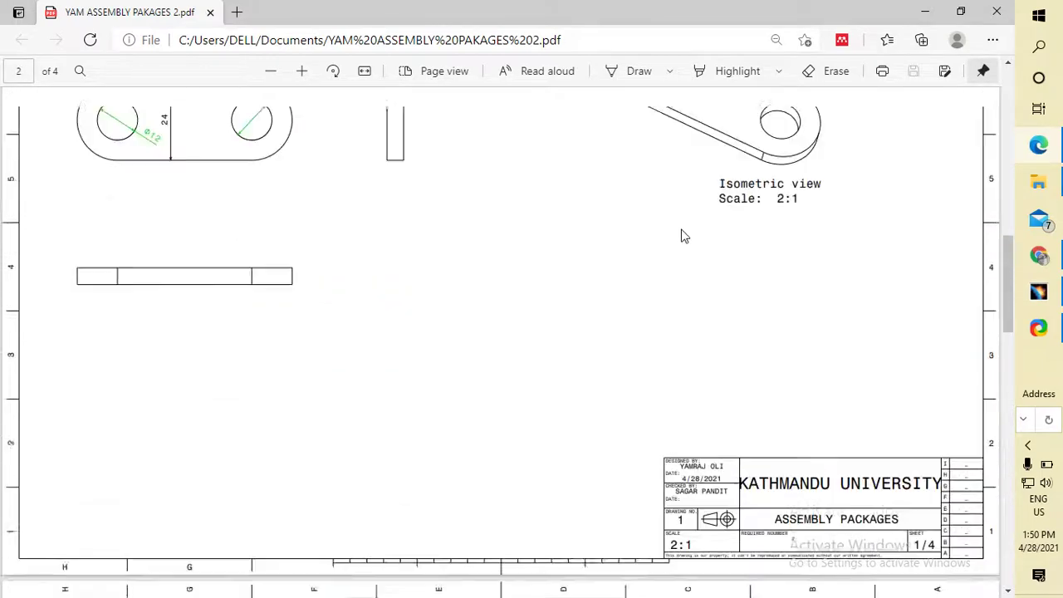
pyautogui.scroll(5, 681, 232)
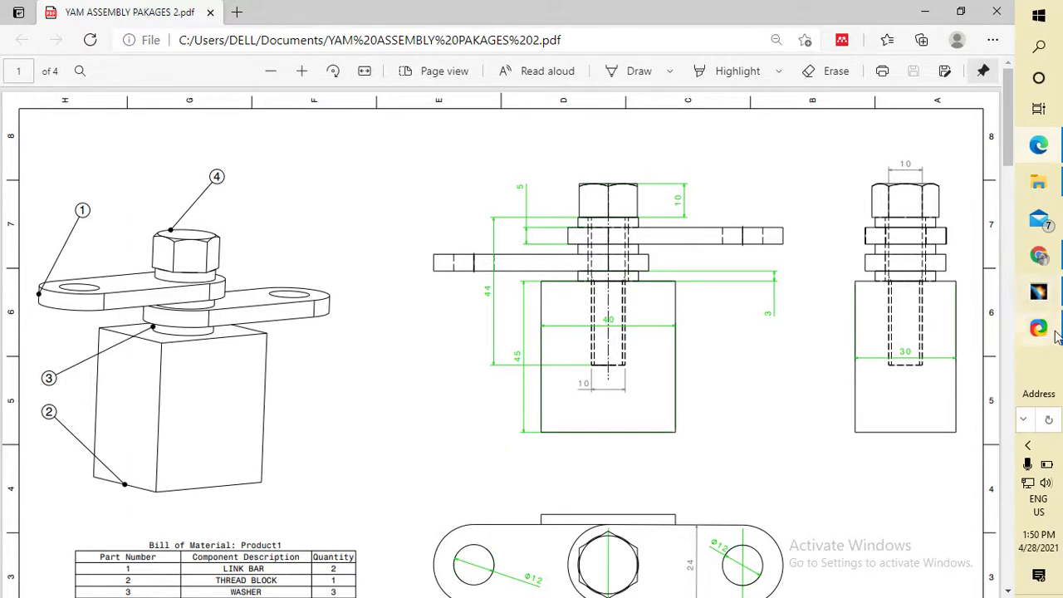
pyautogui.click(1026, 449)
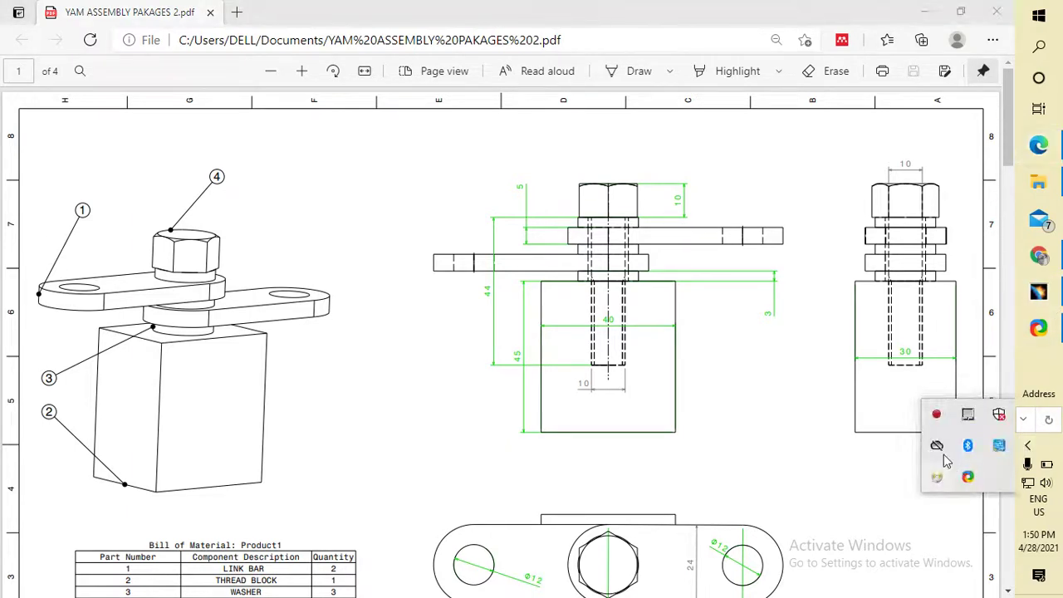